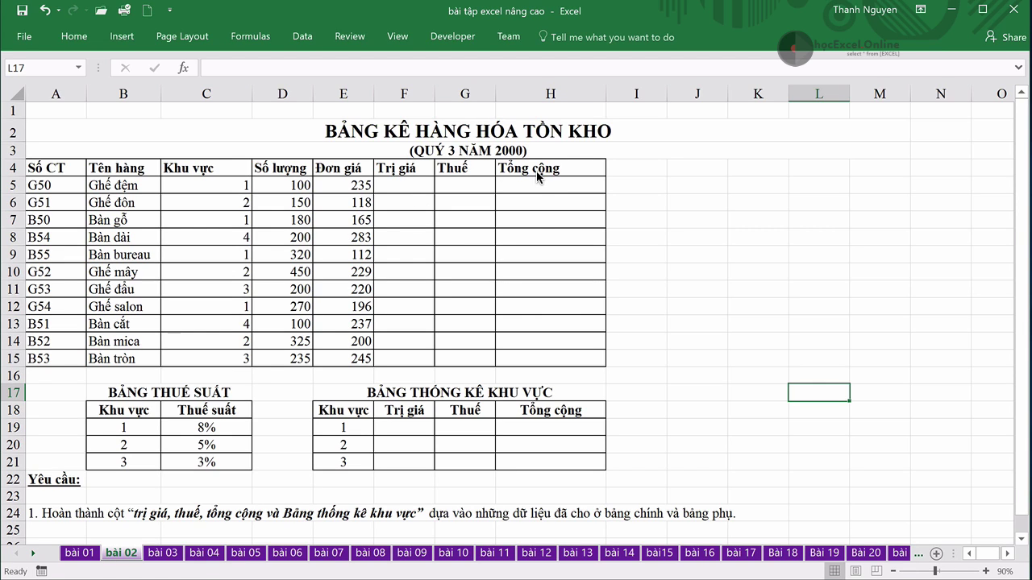
- Select the regional summary table to look it over, then deselect it
{"action": "left_click", "coordinate": [341, 393]}
{"action": "left_click_drag", "start_coordinate": [341, 392], "coordinate": [342, 466]}
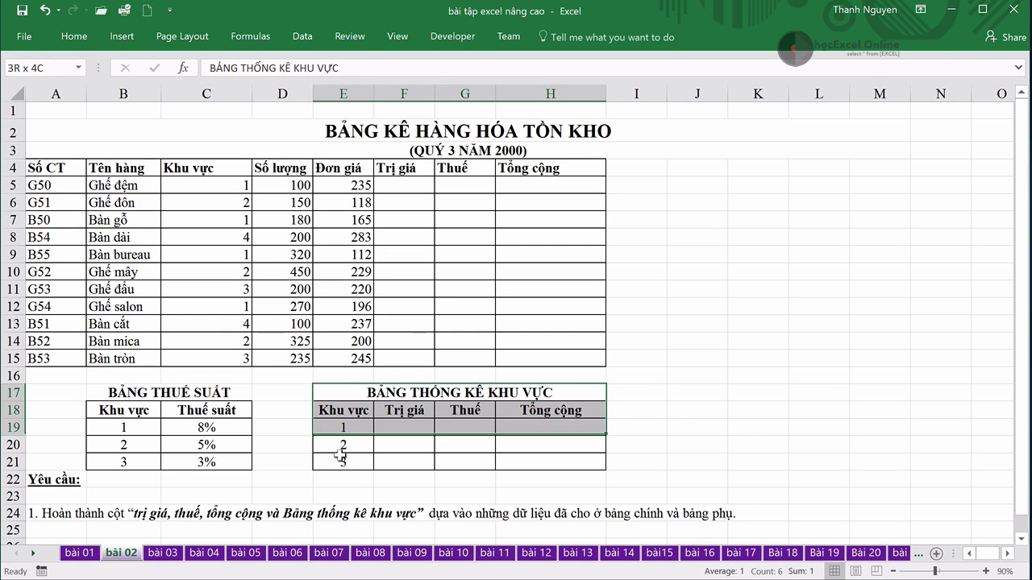
{"action": "left_click", "coordinate": [704, 394]}
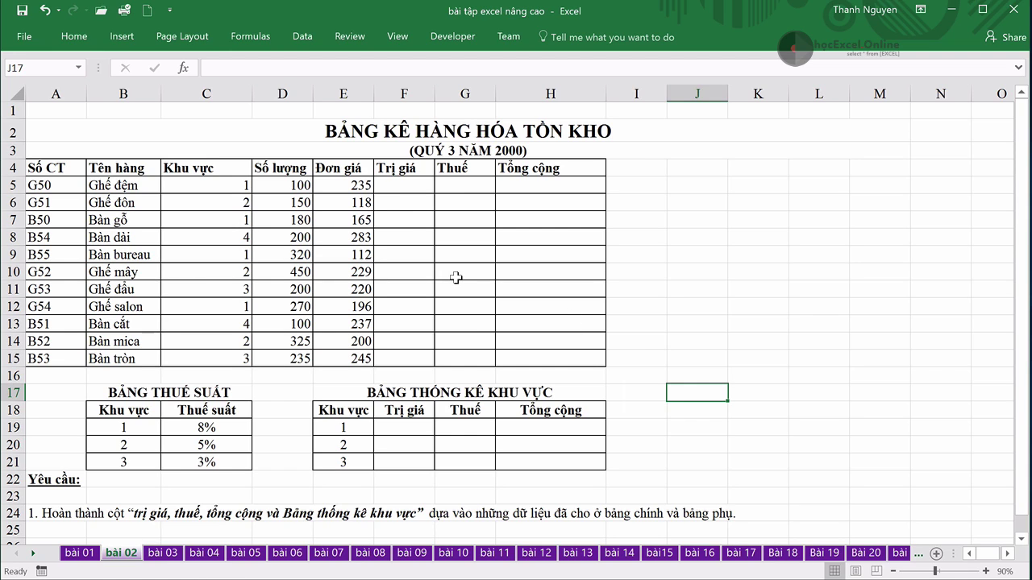
- Enter =D5*E5 in F5 and fill it down to F15, giving 23500 to 57575
{"action": "left_click", "coordinate": [403, 185]}
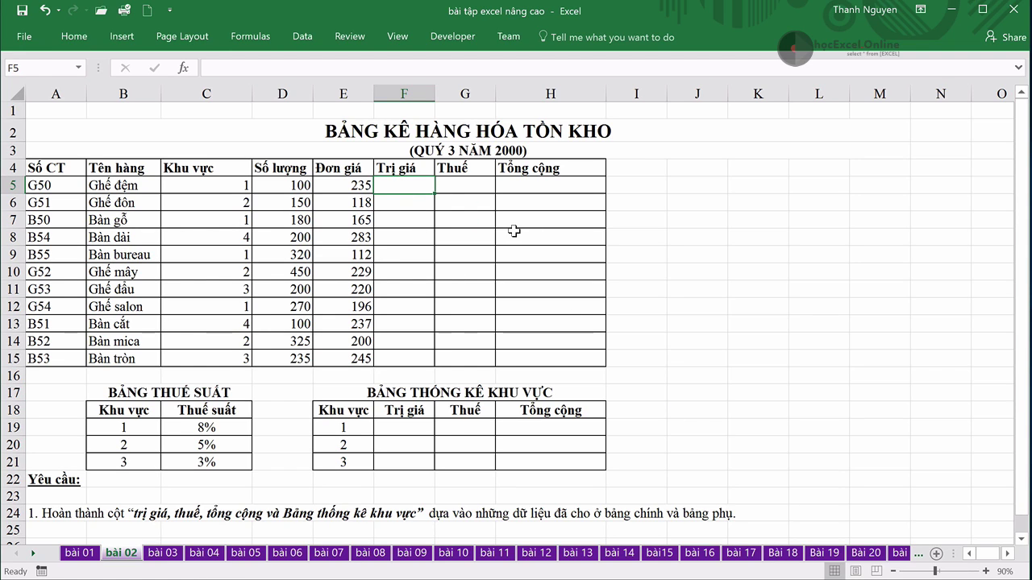
{"action": "type", "text": "="}
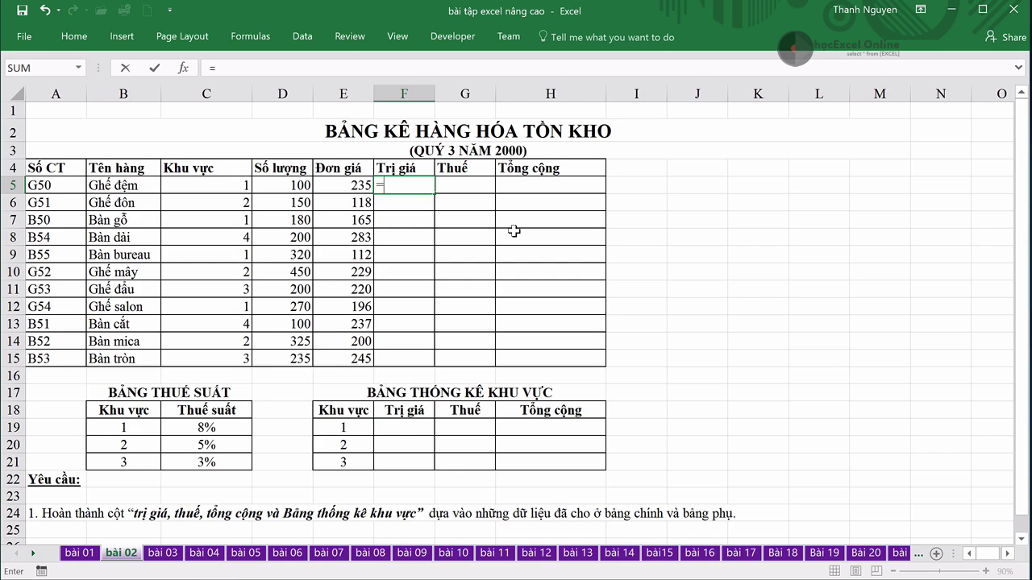
{"action": "key", "text": "Left"}
{"action": "key", "text": "Left"}
{"action": "type", "text": "*"}
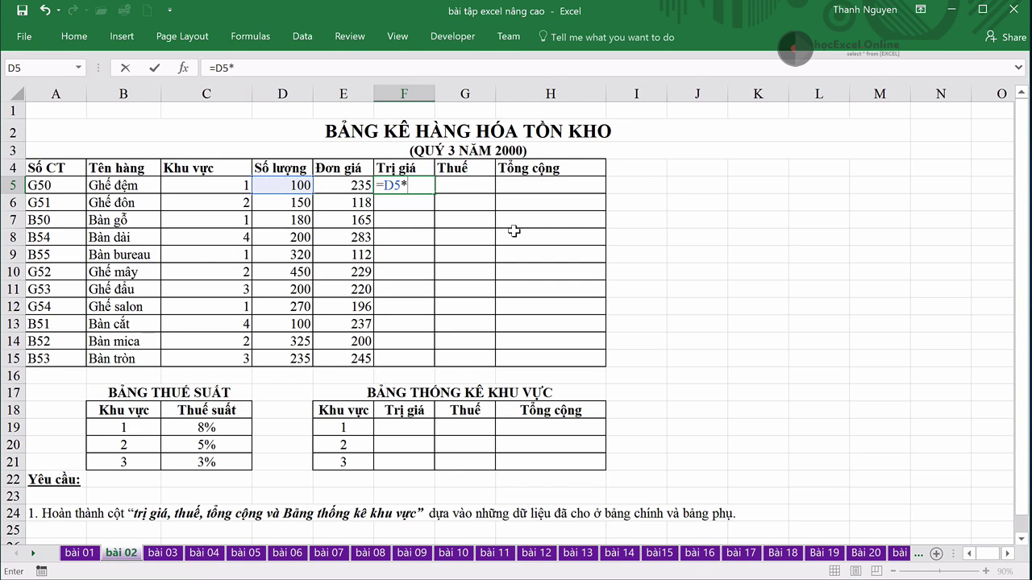
{"action": "key", "text": "Left"}
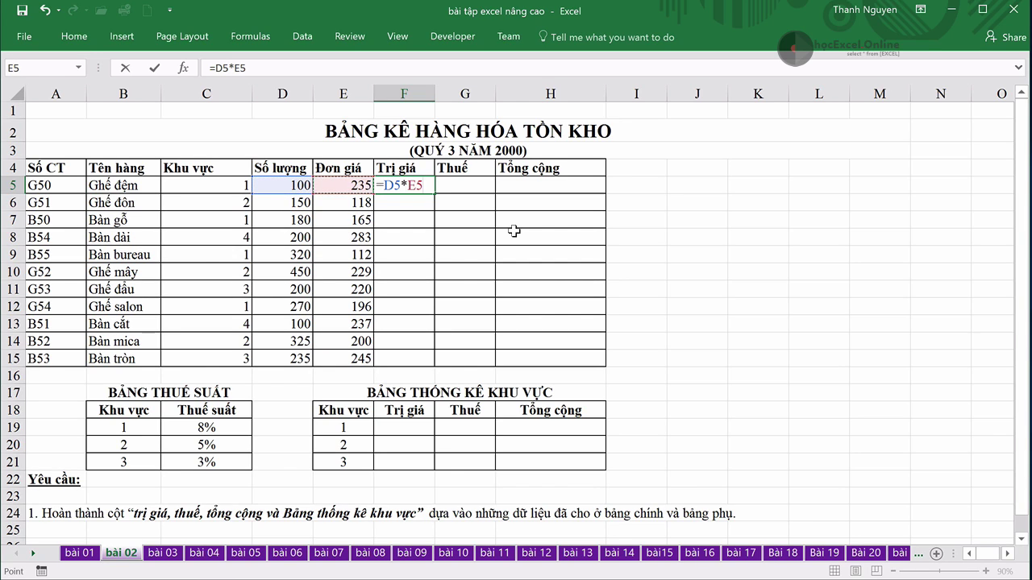
{"action": "key", "text": "Return"}
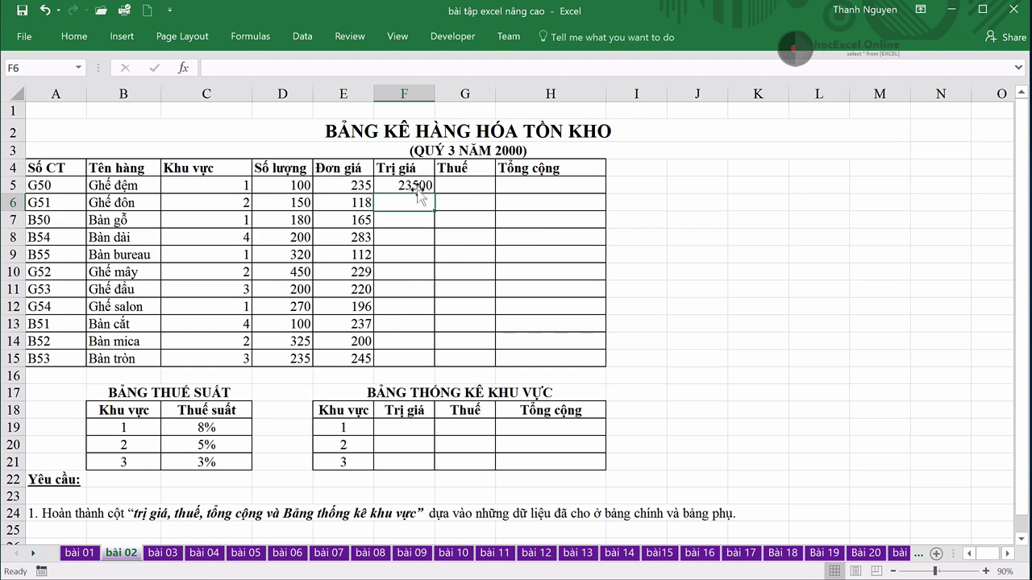
{"action": "left_click", "coordinate": [422, 186]}
{"action": "left_click_drag", "start_coordinate": [435, 194], "coordinate": [430, 365]}
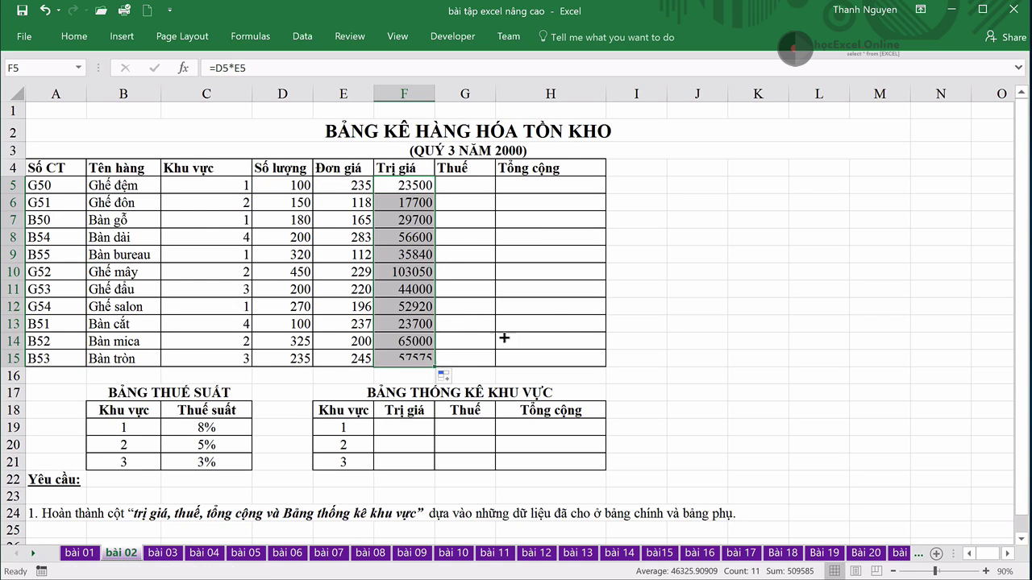
{"action": "left_click", "coordinate": [677, 292]}
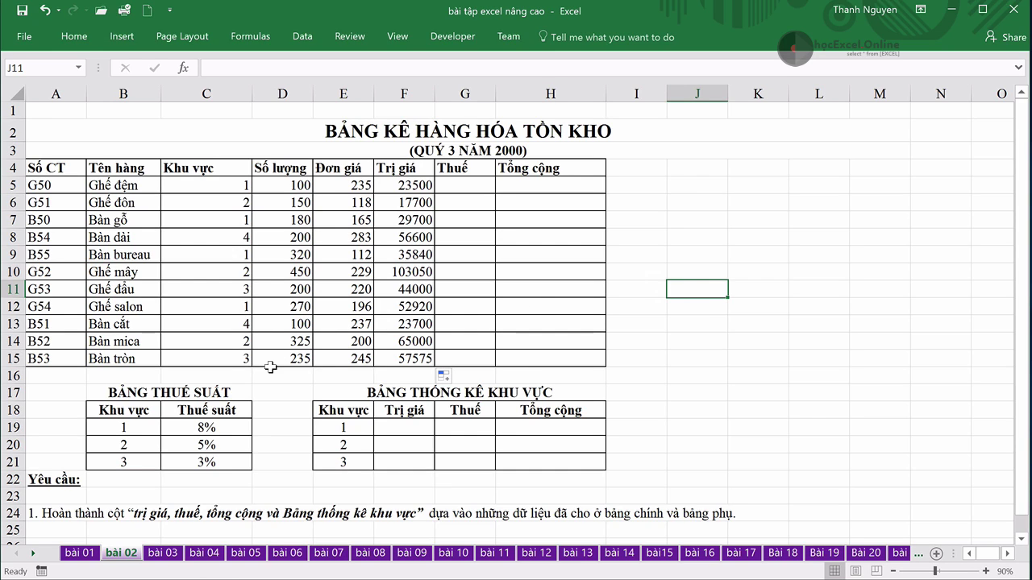
{"action": "left_click_drag", "start_coordinate": [129, 393], "coordinate": [134, 464]}
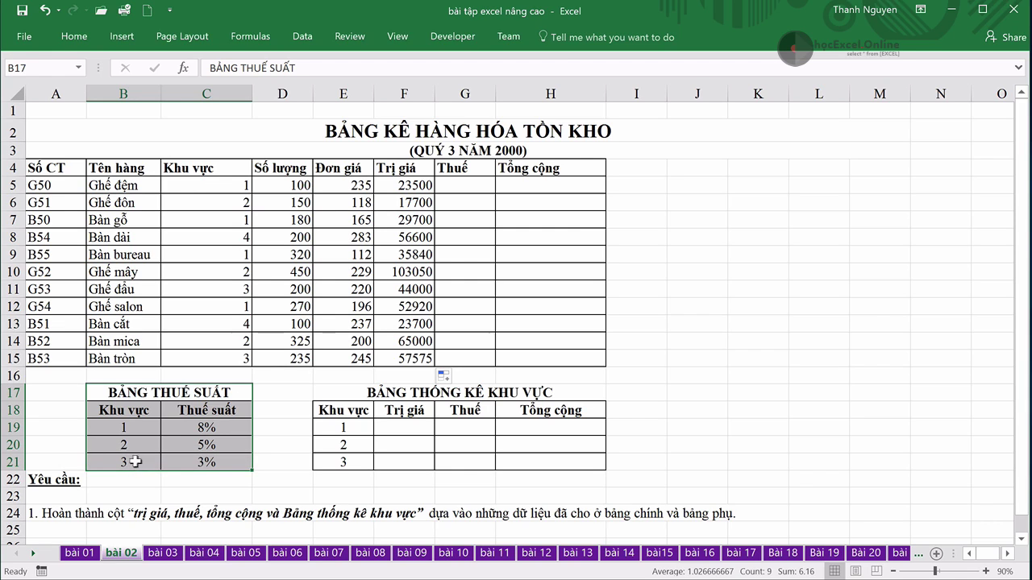
{"action": "left_click", "coordinate": [133, 428]}
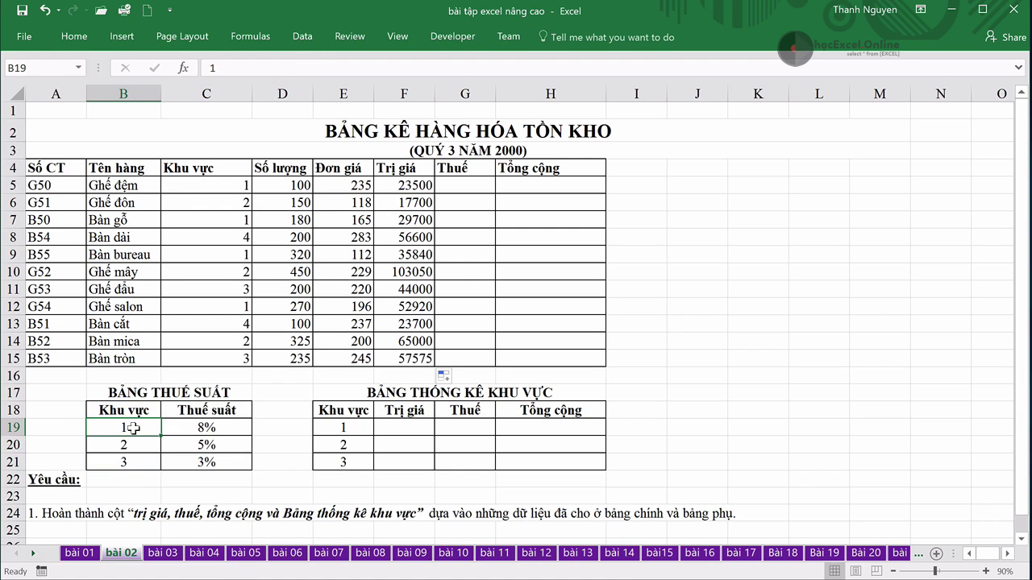
{"action": "left_click", "coordinate": [216, 430]}
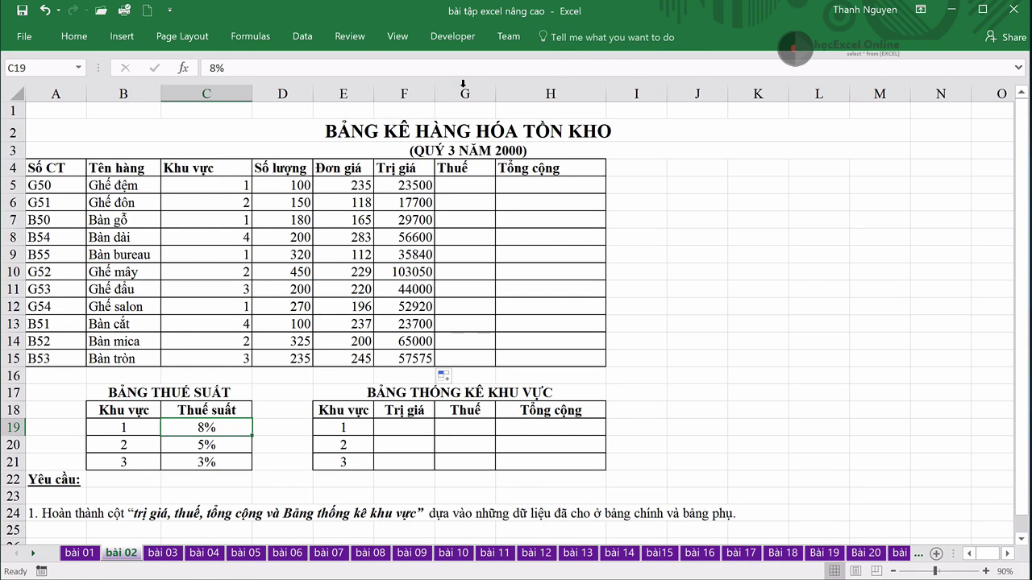
{"action": "left_click", "coordinate": [127, 428]}
{"action": "left_click", "coordinate": [208, 428]}
{"action": "left_click_drag", "start_coordinate": [127, 427], "coordinate": [214, 428]}
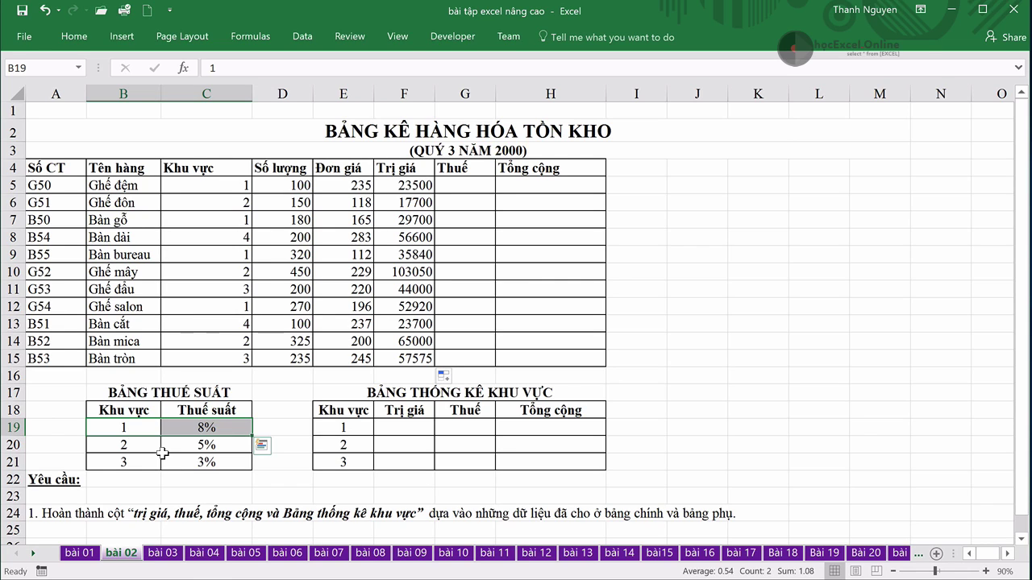
{"action": "left_click", "coordinate": [220, 187]}
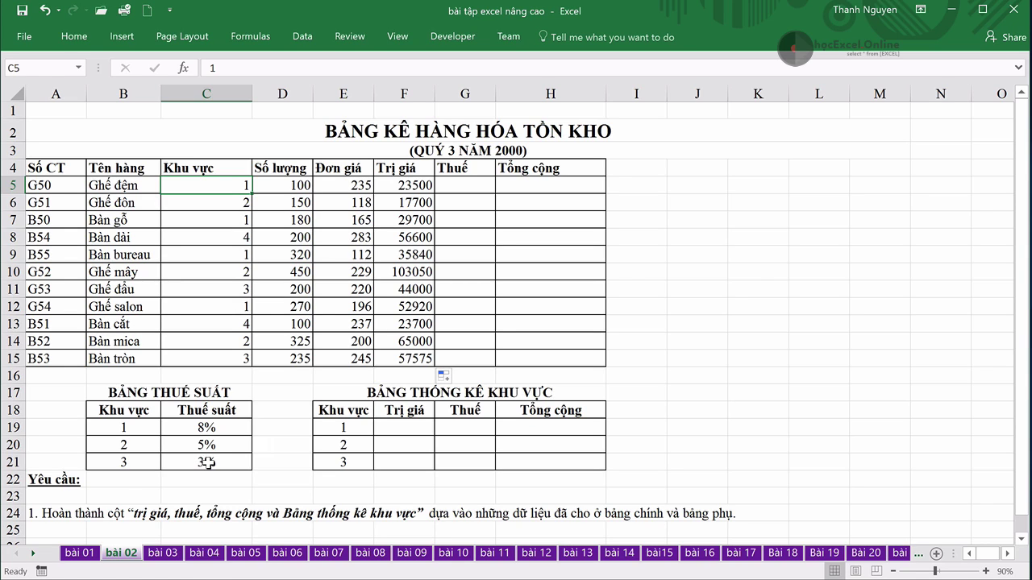
{"action": "left_click", "coordinate": [459, 187]}
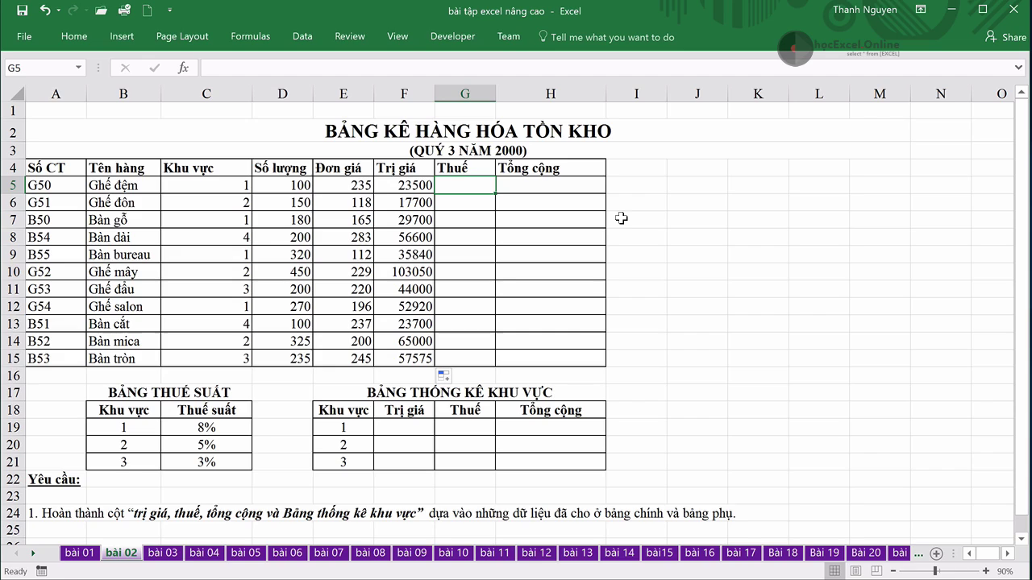
- Enter =VLOOKUP(C5,B19:C21,2,FALSE) in G5, returning region 1's tax rate of 0.08
{"action": "type", "text": "="}
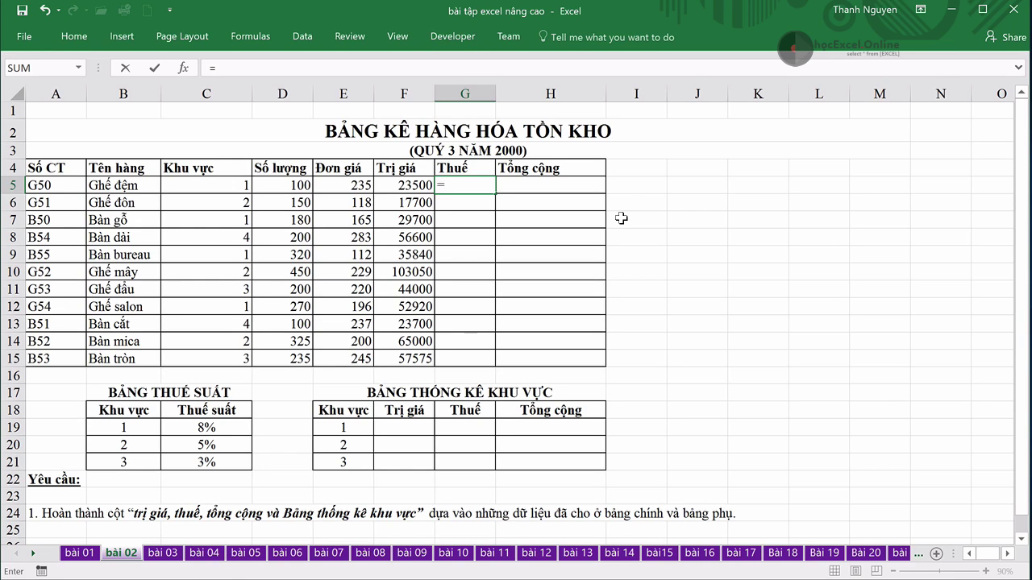
{"action": "type", "text": "vl"}
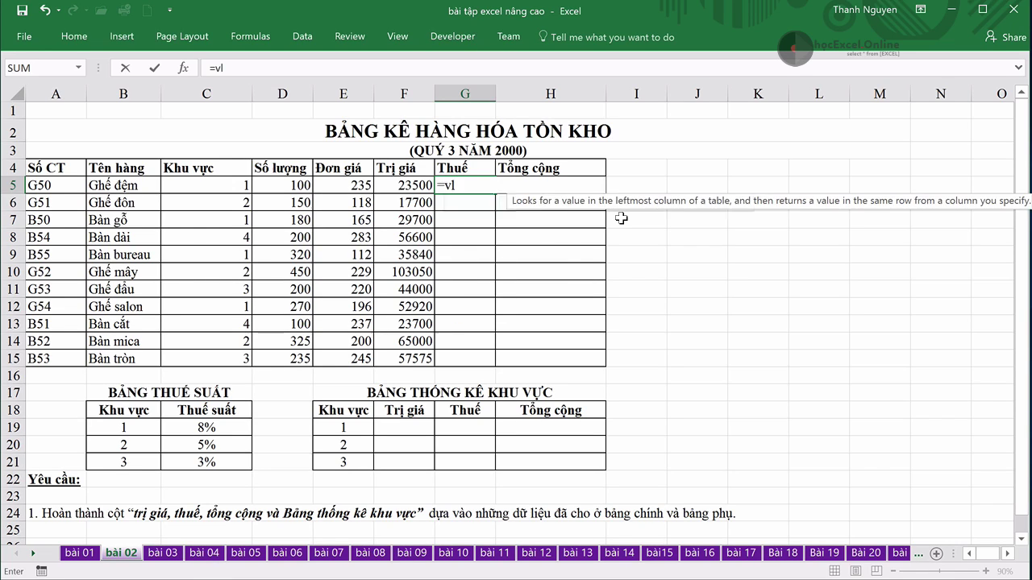
{"action": "key", "text": "Tab"}
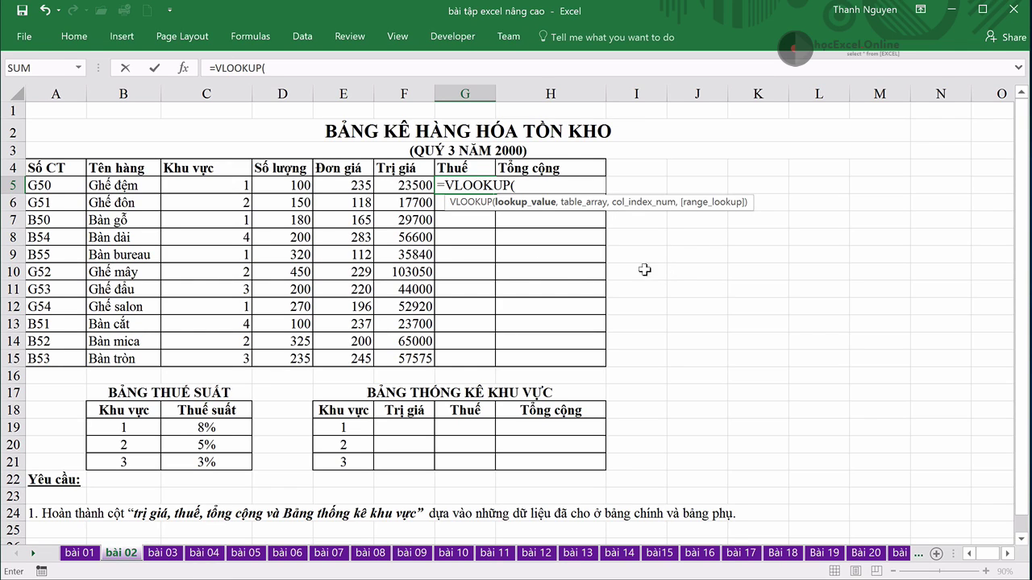
{"action": "left_click", "coordinate": [202, 185]}
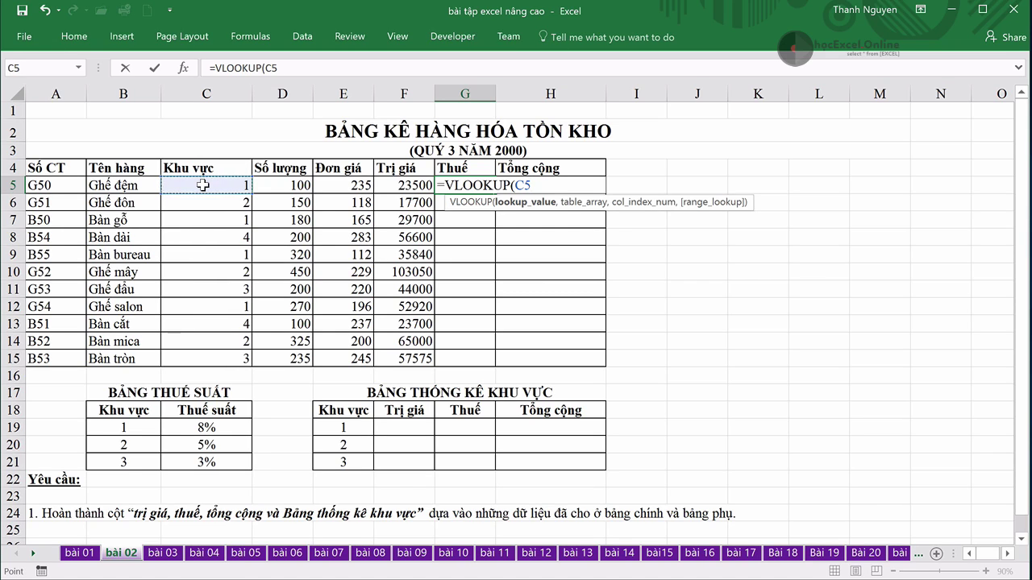
{"action": "type", "text": ","}
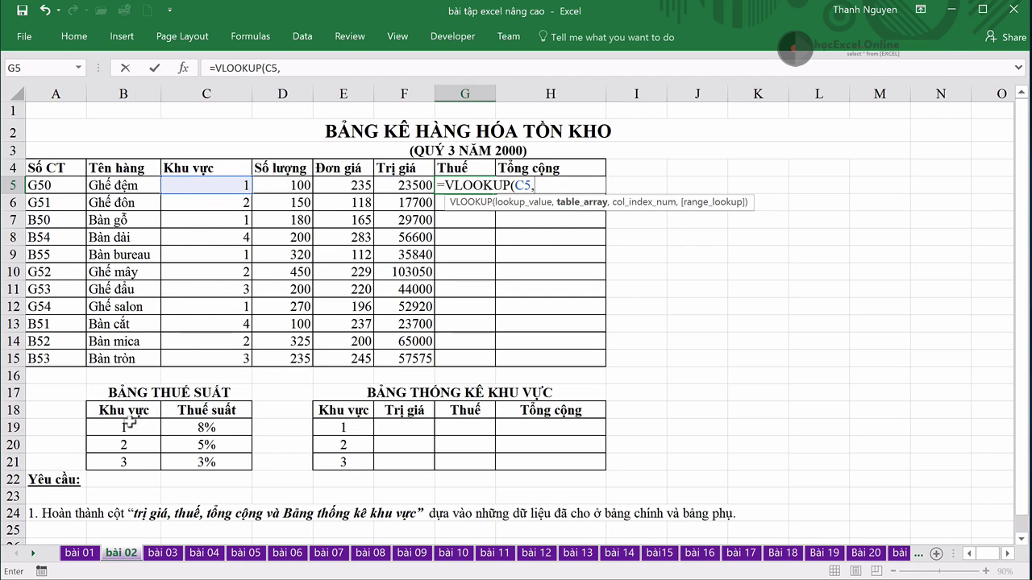
{"action": "mouse_move", "coordinate": [109, 428]}
{"action": "left_mouse_down"}
{"action": "mouse_move", "coordinate": [183, 446]}
{"action": "mouse_move", "coordinate": [202, 463]}
{"action": "left_mouse_up"}
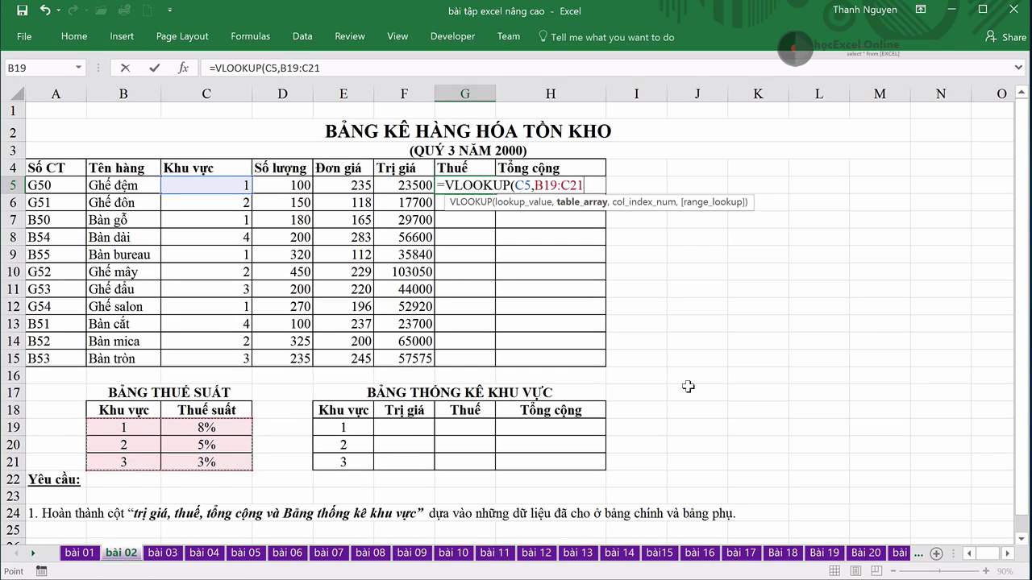
{"action": "type", "text": ","}
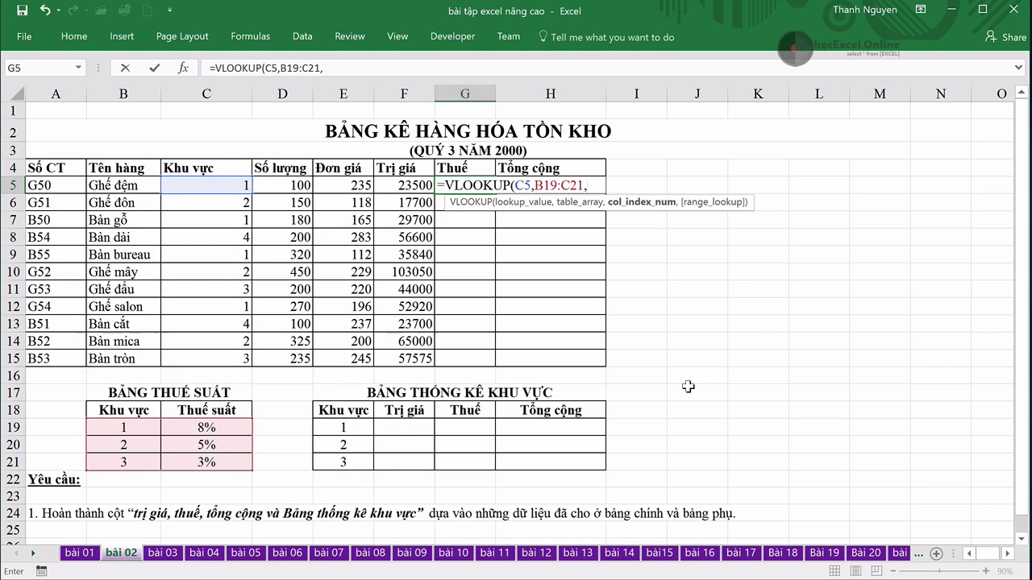
{"action": "type", "text": "2"}
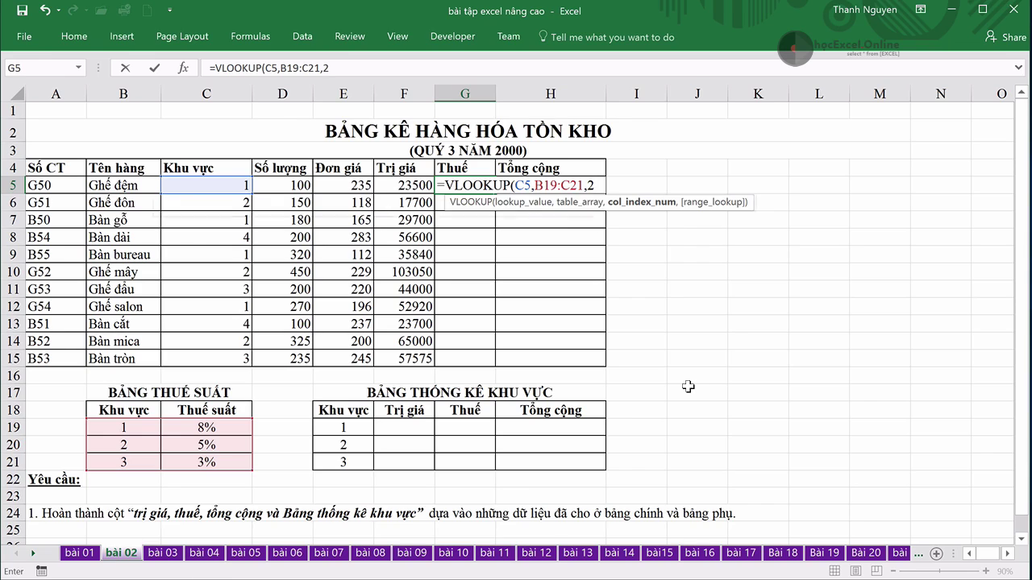
{"action": "type", "text": ","}
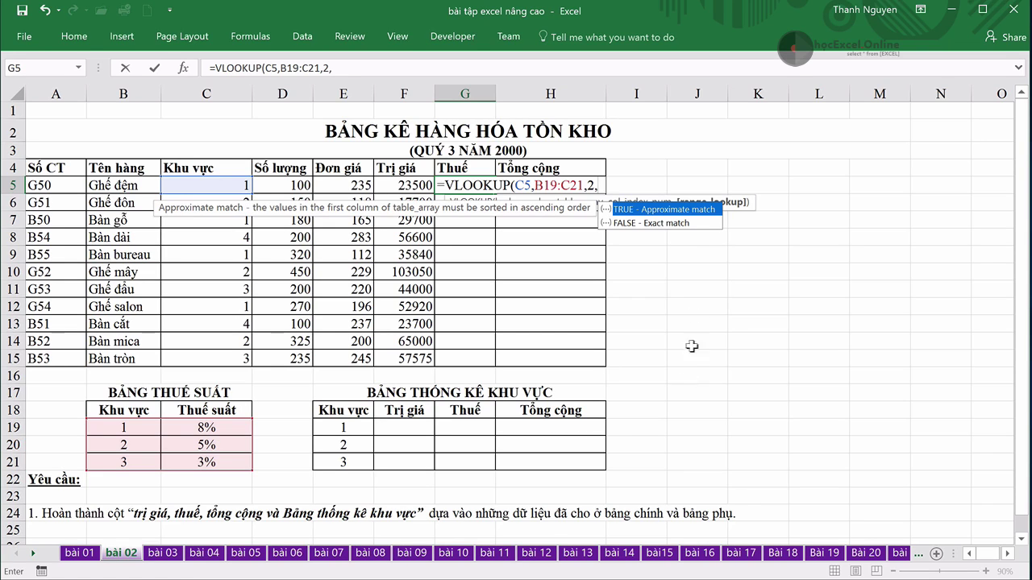
{"action": "key", "text": "Down"}
{"action": "key", "text": "Tab"}
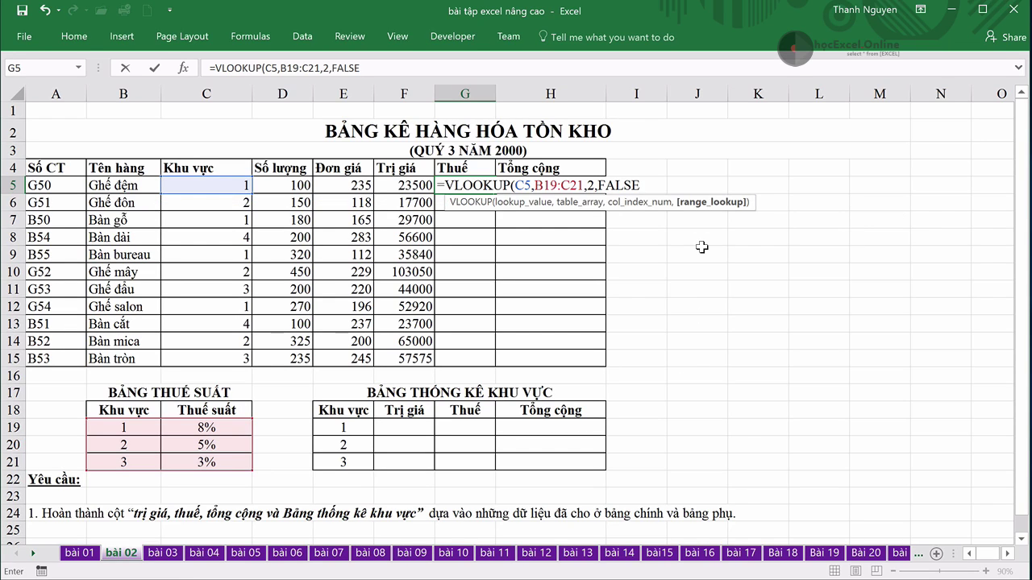
{"action": "type", "text": ")"}
{"action": "key", "text": "Return"}
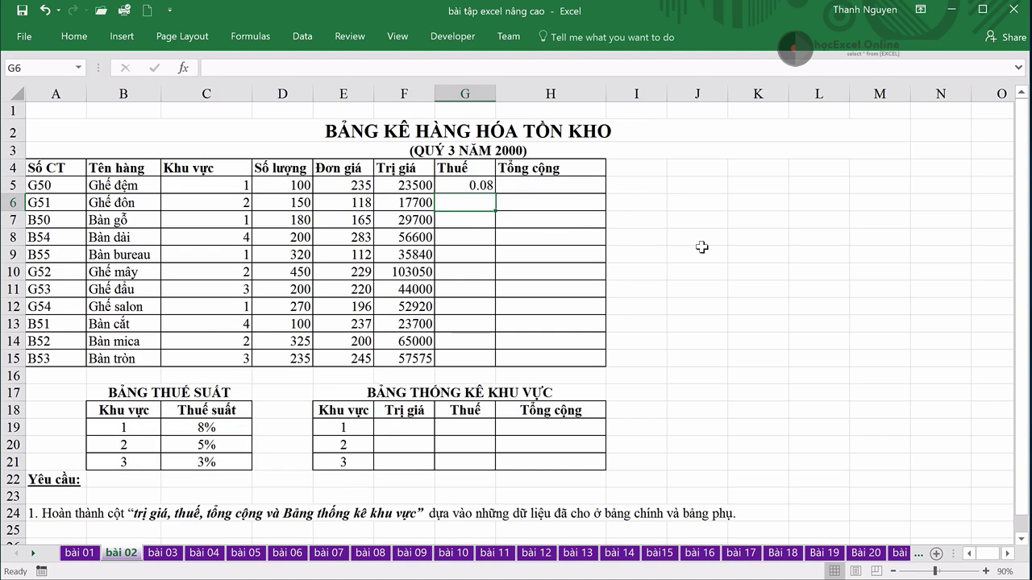
{"action": "left_click", "coordinate": [474, 186]}
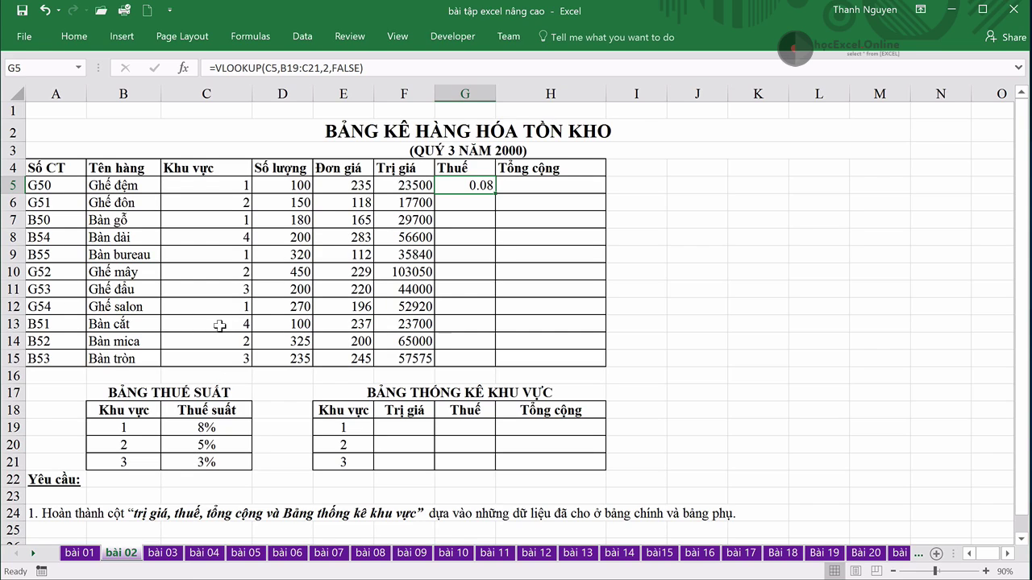
- Lock the tax table range in G5's lookup as $B$19:$C$21
{"action": "left_click", "coordinate": [281, 68]}
{"action": "left_click_drag", "start_coordinate": [281, 68], "coordinate": [320, 67]}
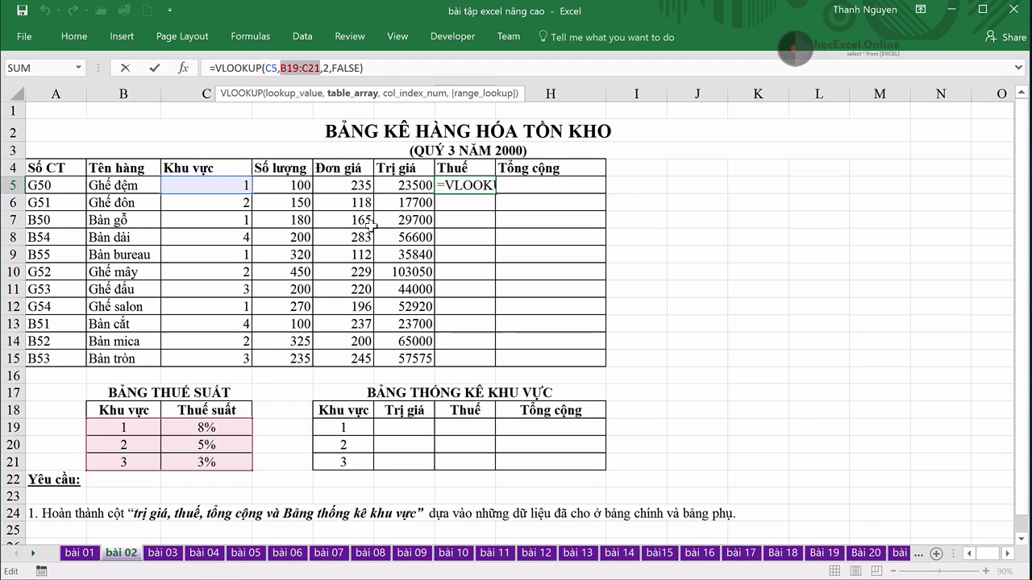
{"action": "key", "text": "F4"}
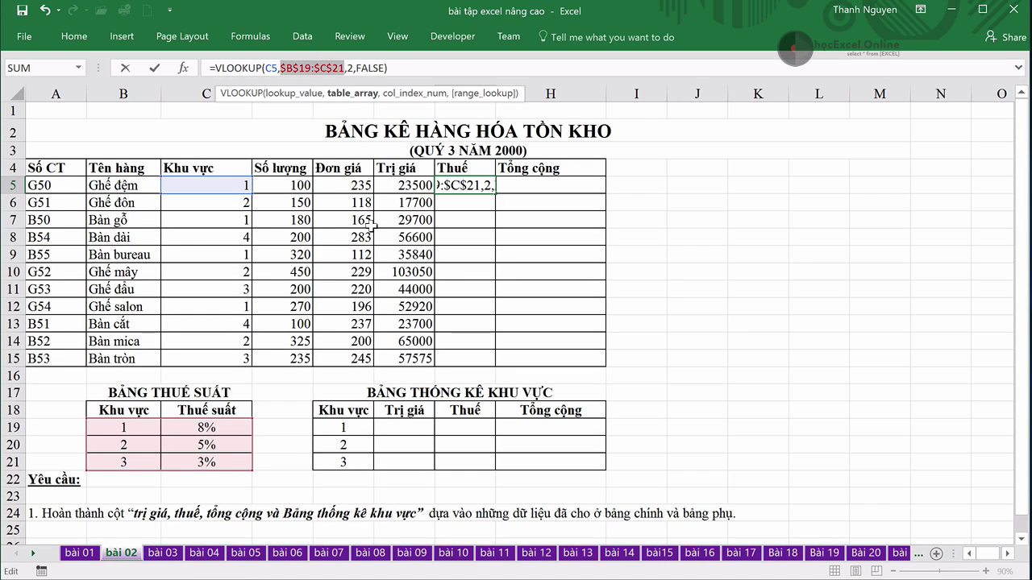
{"action": "key", "text": "Return"}
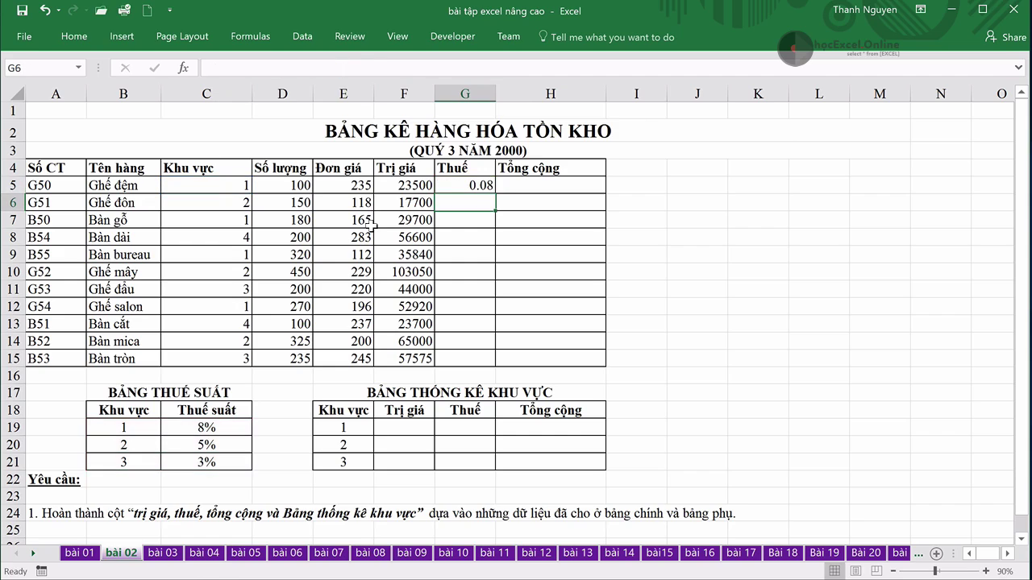
- Fill the lookup down to G15 and inspect the #N/A result in G8
{"action": "left_click", "coordinate": [463, 186]}
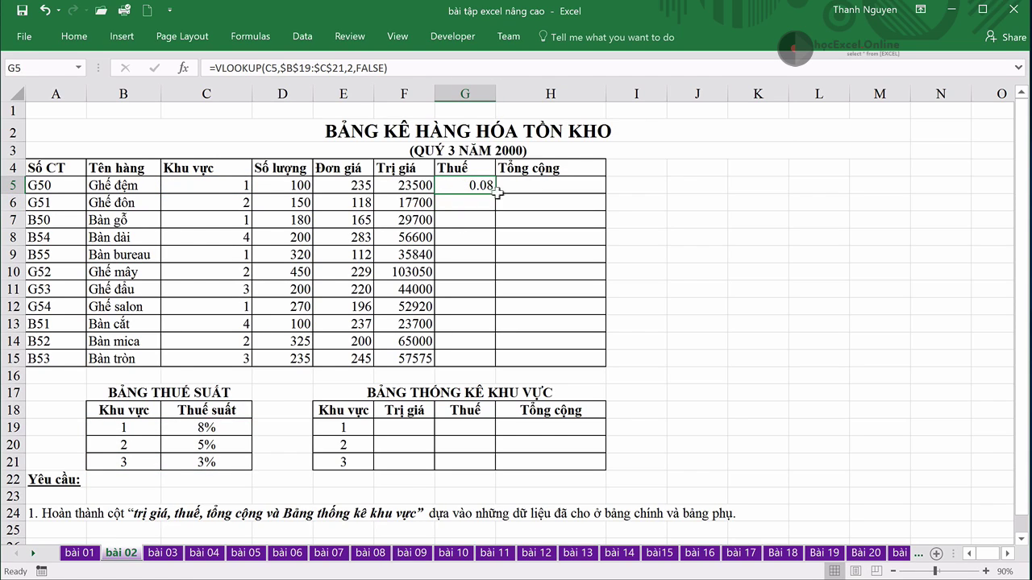
{"action": "left_click_drag", "start_coordinate": [495, 193], "coordinate": [497, 362]}
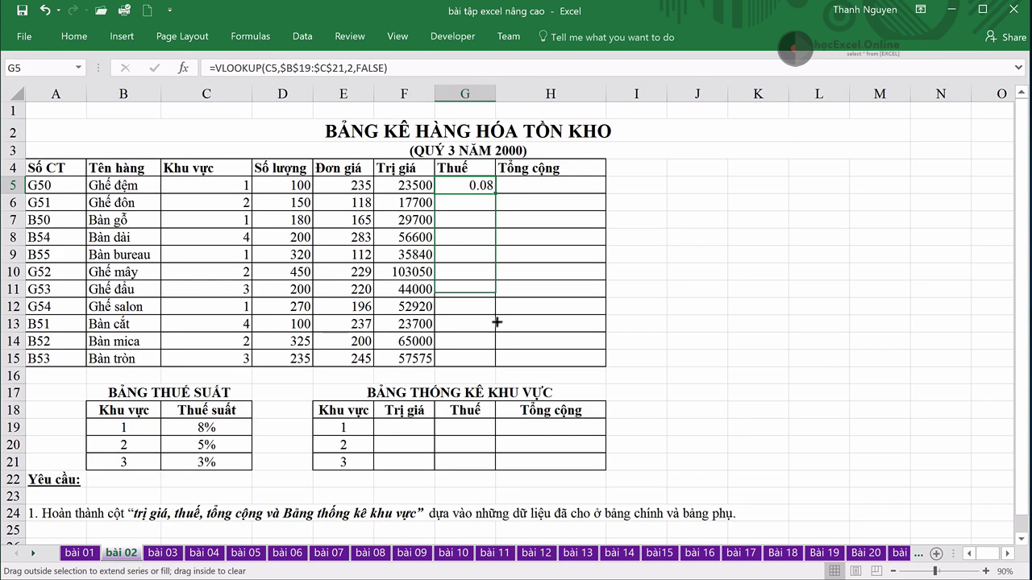
{"action": "left_click", "coordinate": [681, 340]}
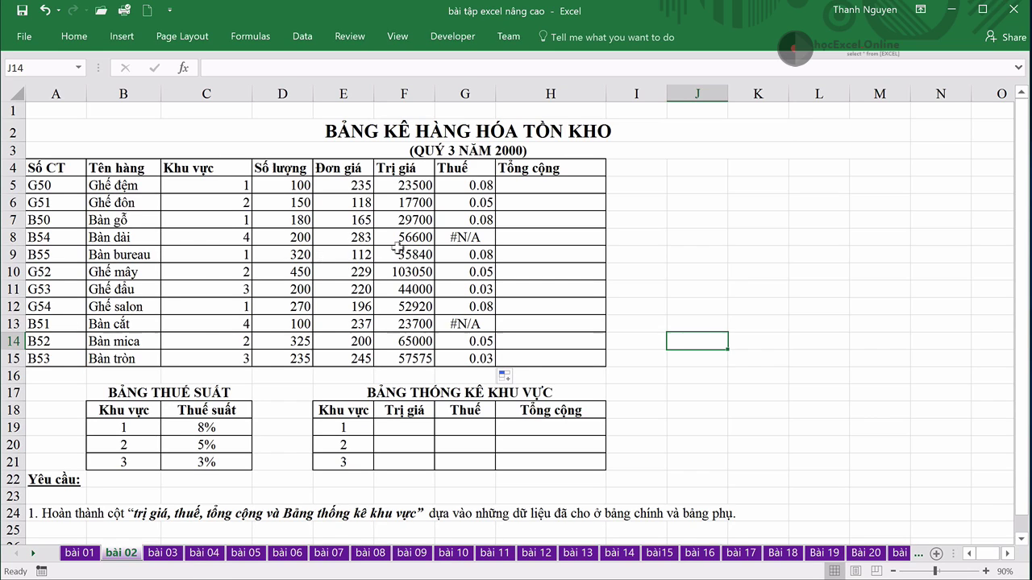
{"action": "left_click", "coordinate": [464, 238]}
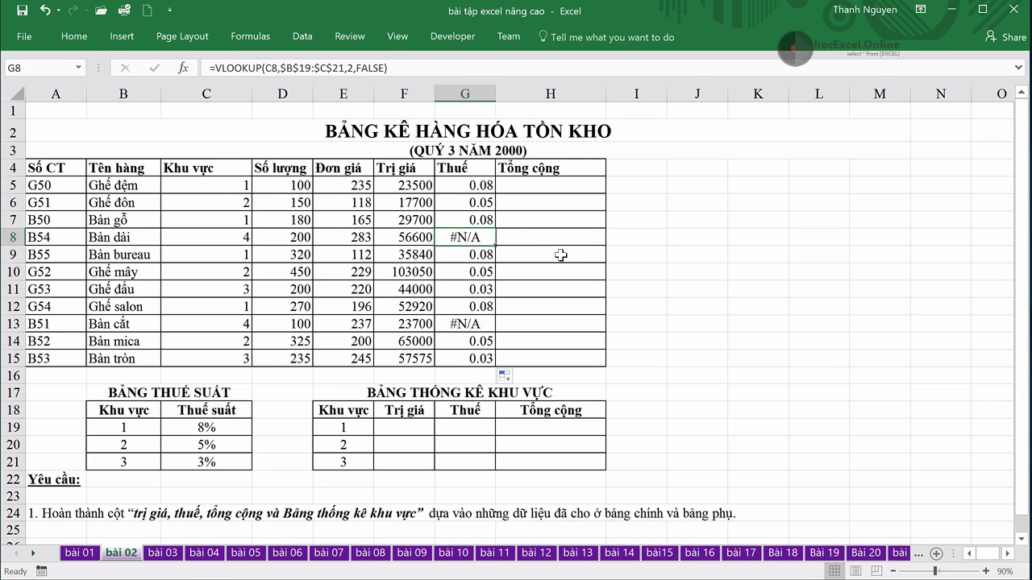
- Wrap G5's lookup as =IFERROR(VLOOKUP(C5,$B$19:$C$21,2,FALSE),0), still giving 0.08
{"action": "left_click", "coordinate": [474, 184]}
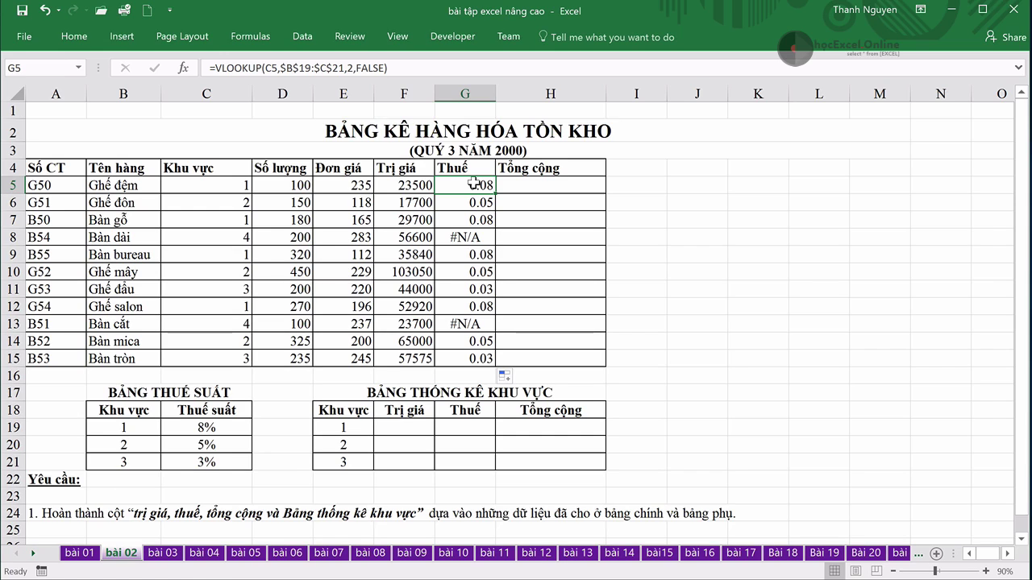
{"action": "left_click", "coordinate": [216, 67]}
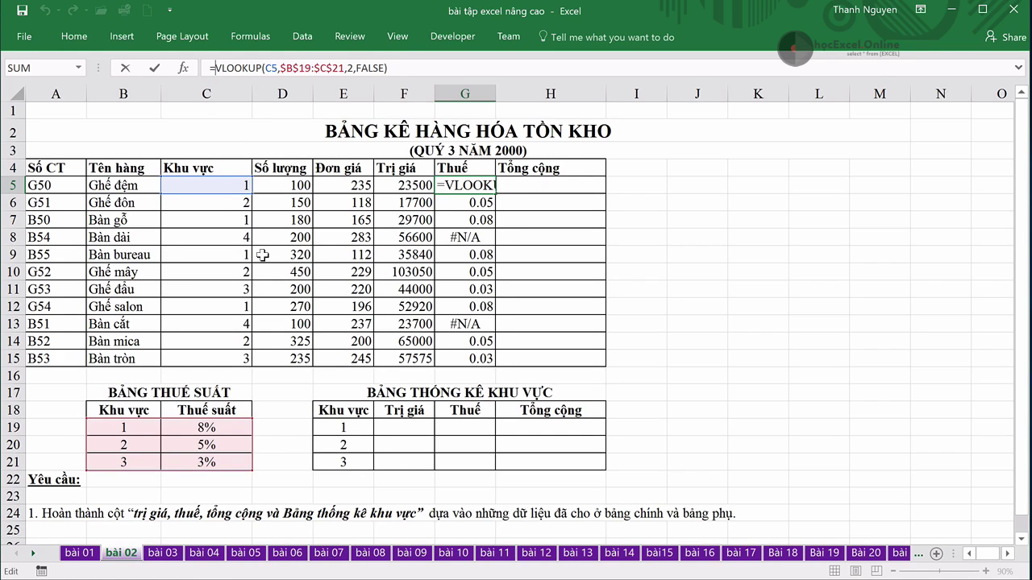
{"action": "type", "text": "IFERROR"}
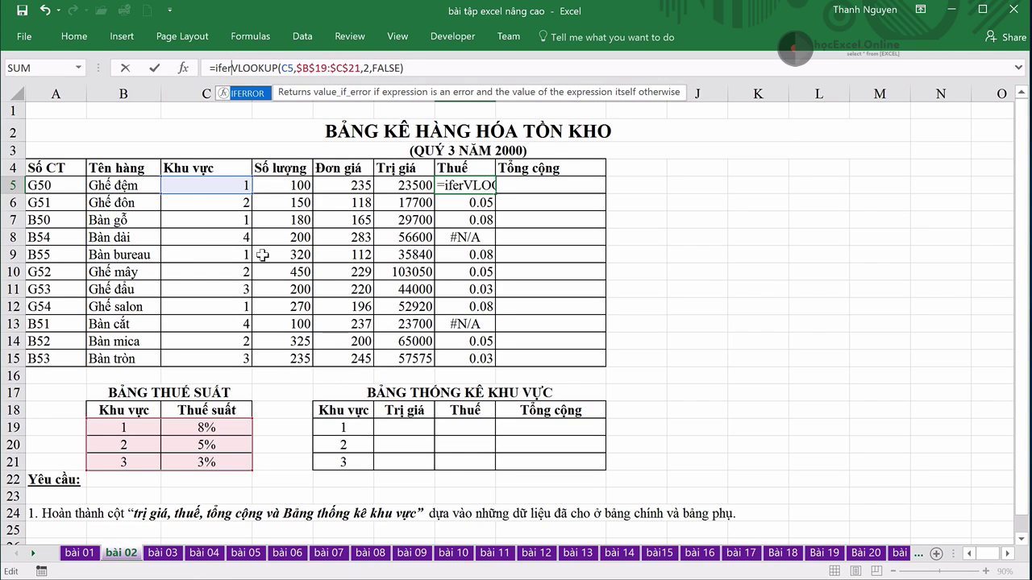
{"action": "type", "text": "("}
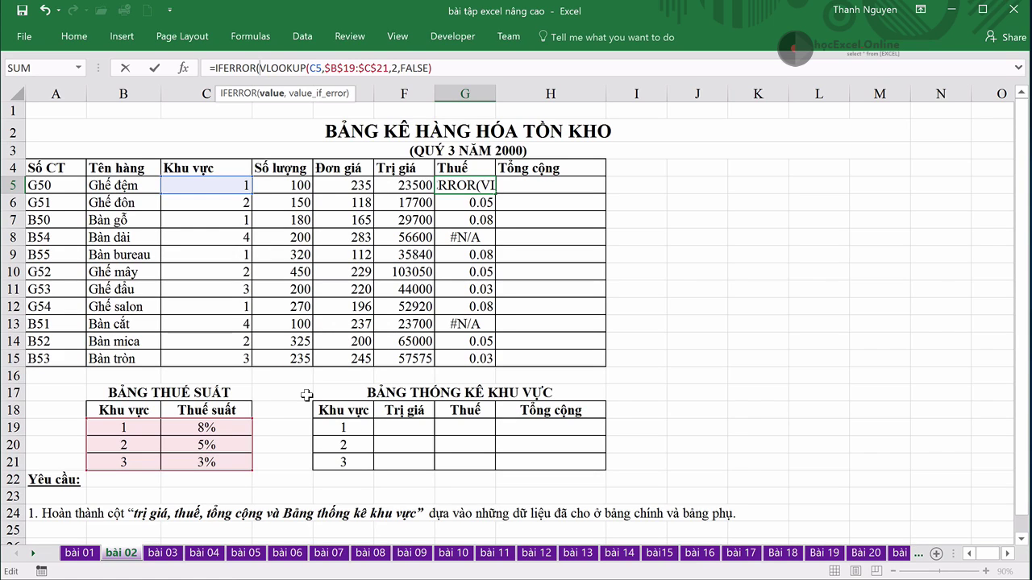
{"action": "left_click", "coordinate": [441, 69]}
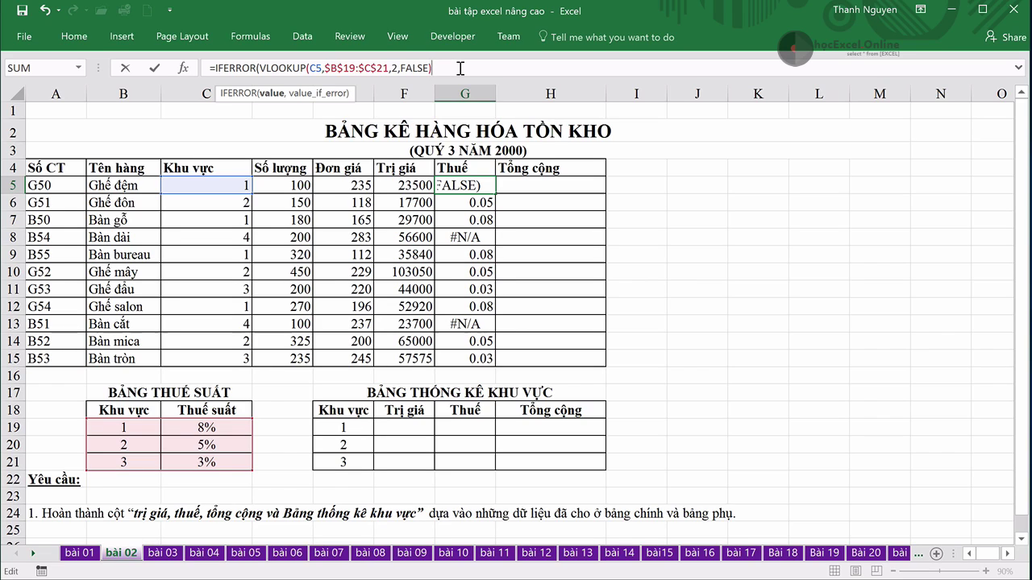
{"action": "type", "text": ",0"}
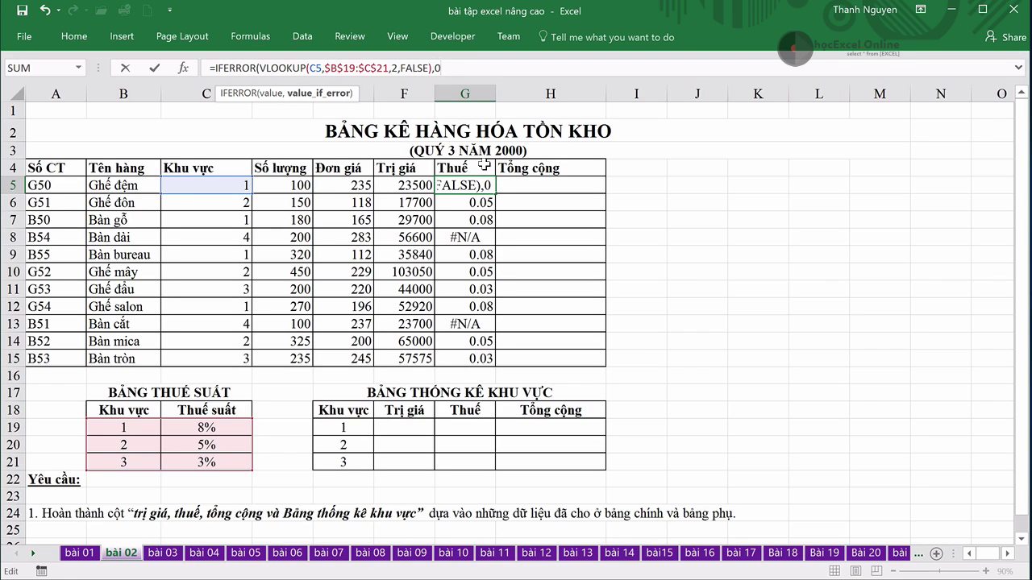
{"action": "key", "text": "Right"}
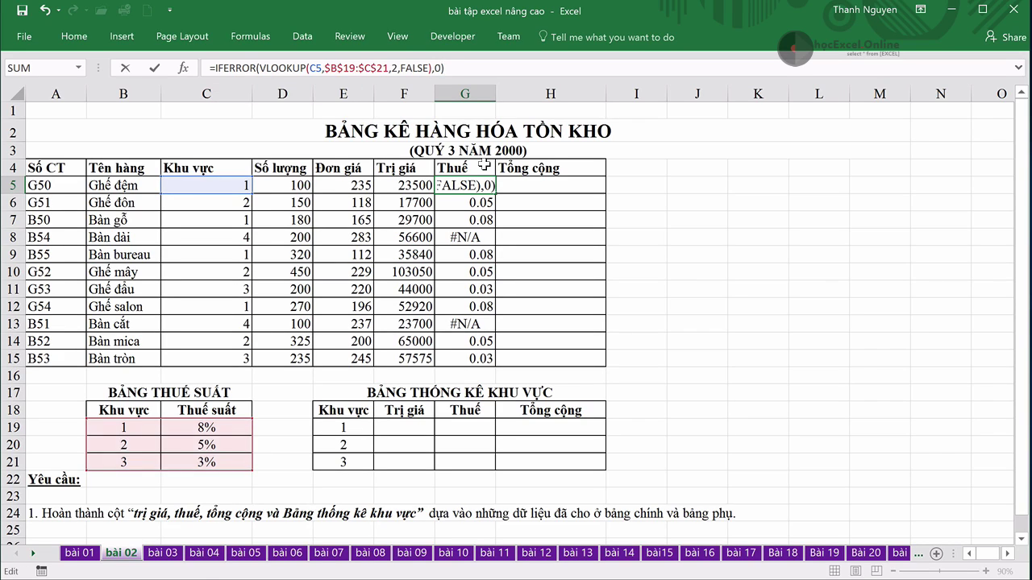
{"action": "key", "text": "Return"}
{"action": "left_click", "coordinate": [484, 186]}
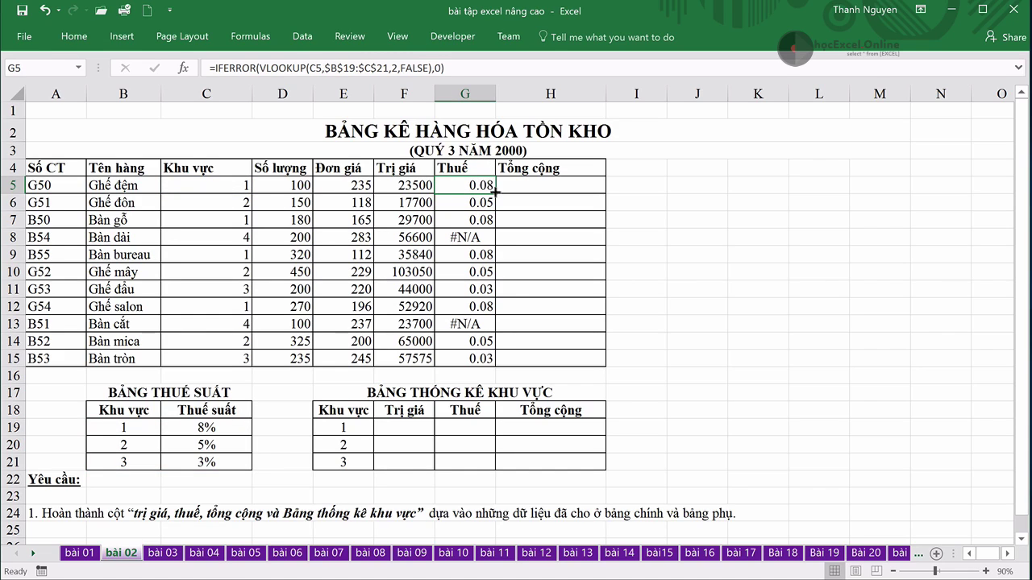
- Fill the IFERROR lookup down to G15 and confirm G8 now shows 0
{"action": "left_click_drag", "start_coordinate": [495, 190], "coordinate": [489, 370]}
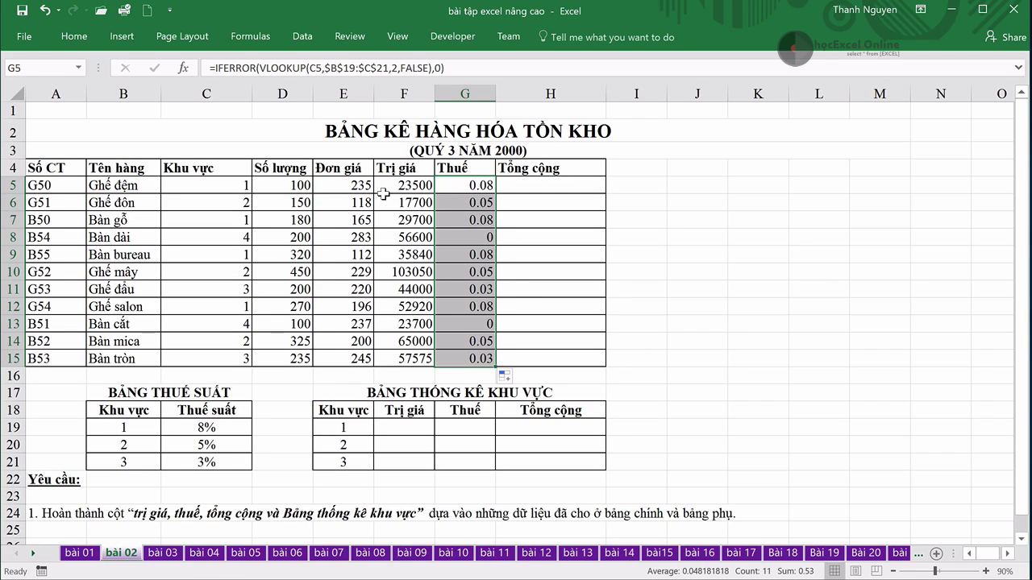
{"action": "left_click", "coordinate": [481, 190]}
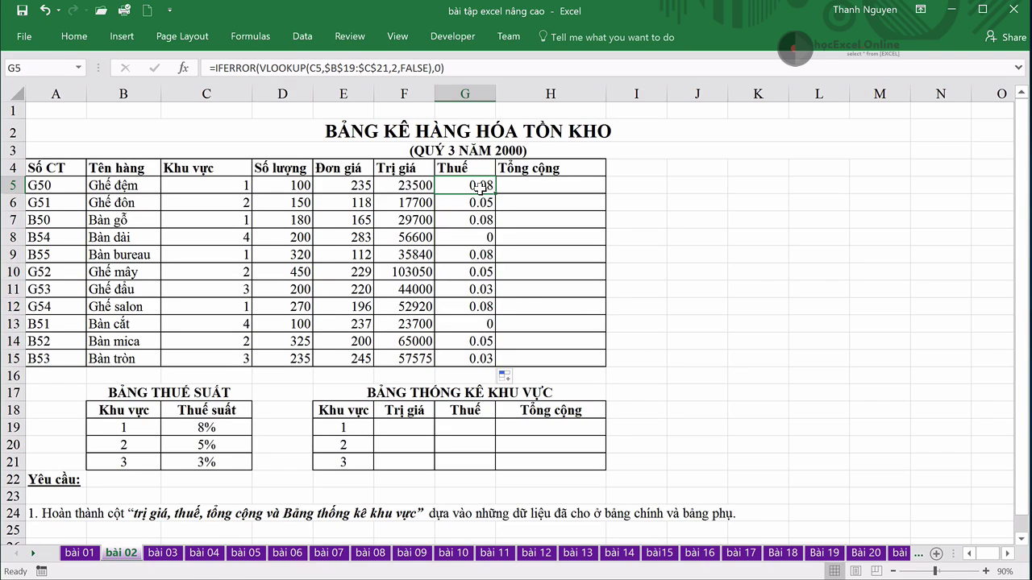
{"action": "left_click", "coordinate": [480, 239]}
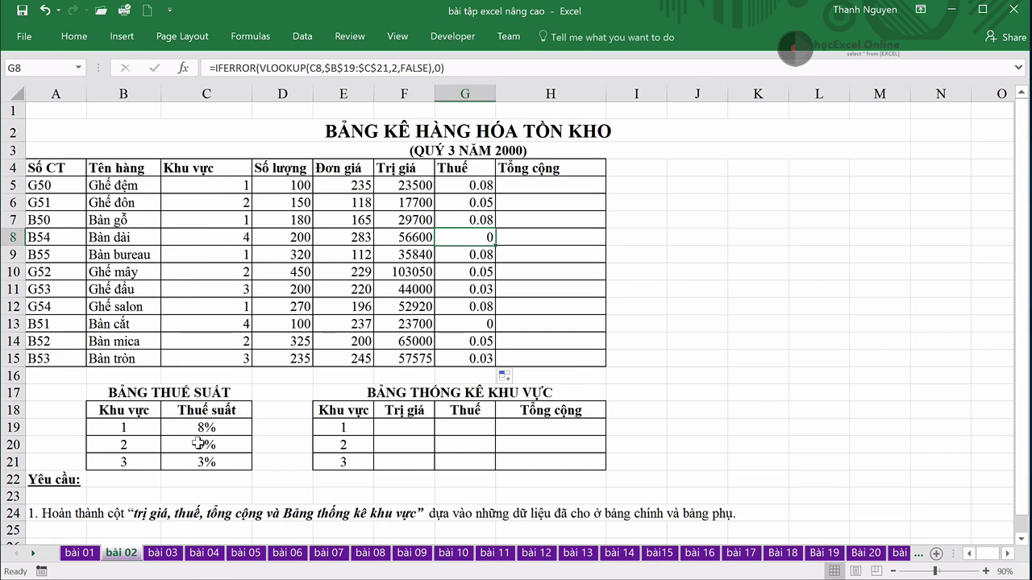
{"action": "left_click", "coordinate": [465, 187]}
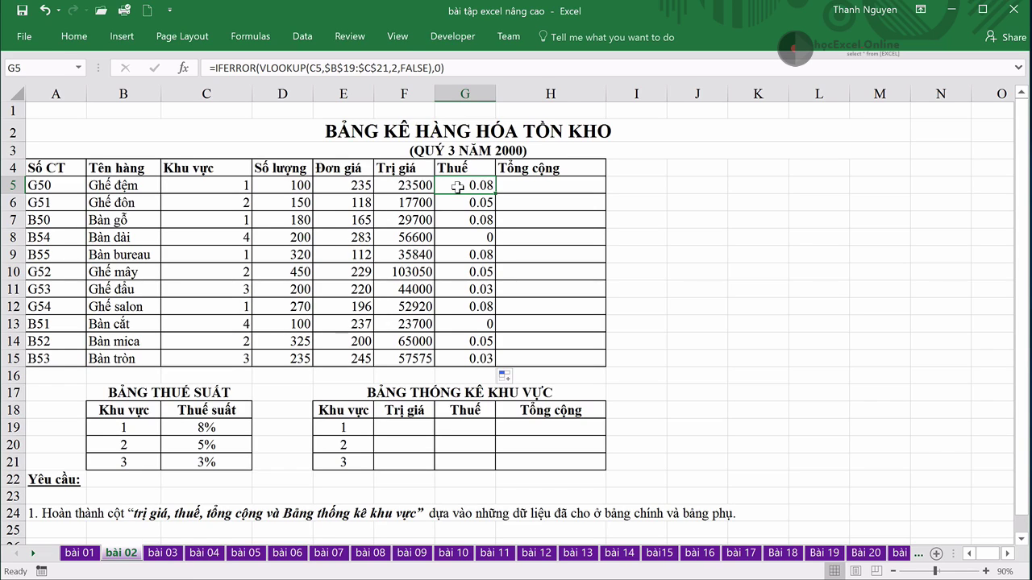
- Append *F5 to G5's formula and fill it to G15, giving amounts 1880 to 1727.25
{"action": "left_click", "coordinate": [465, 68]}
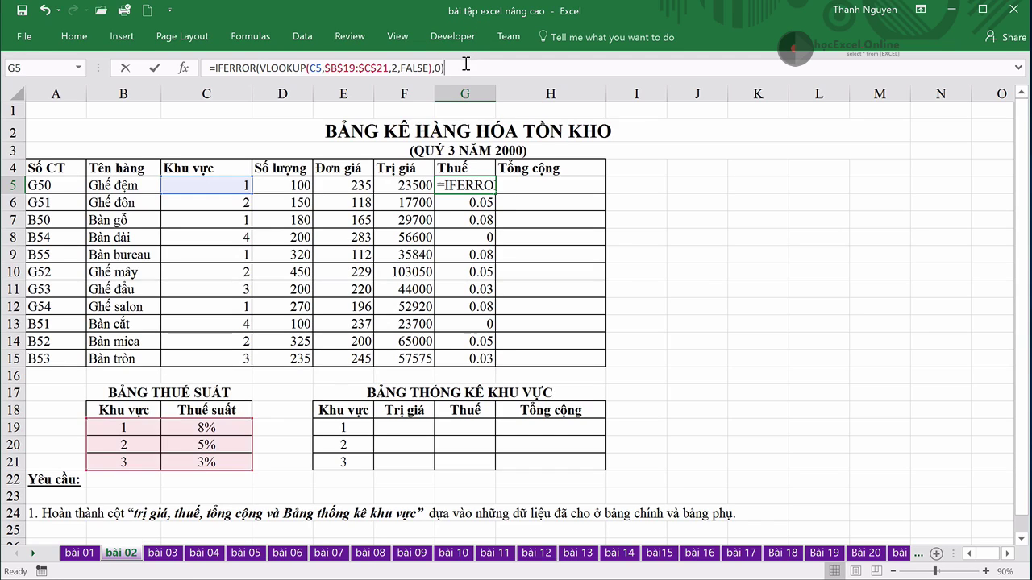
{"action": "type", "text": "*"}
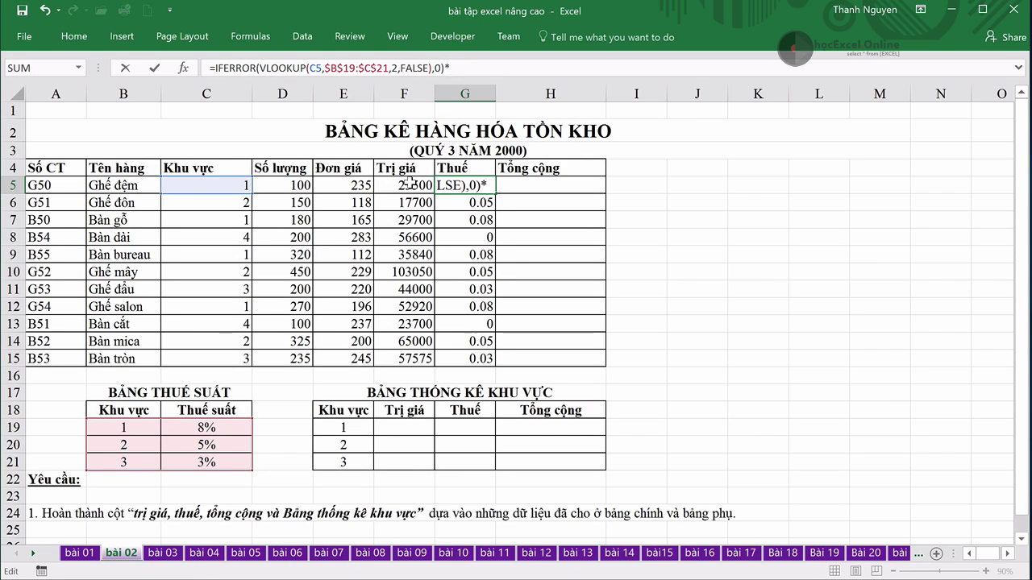
{"action": "left_click", "coordinate": [409, 184]}
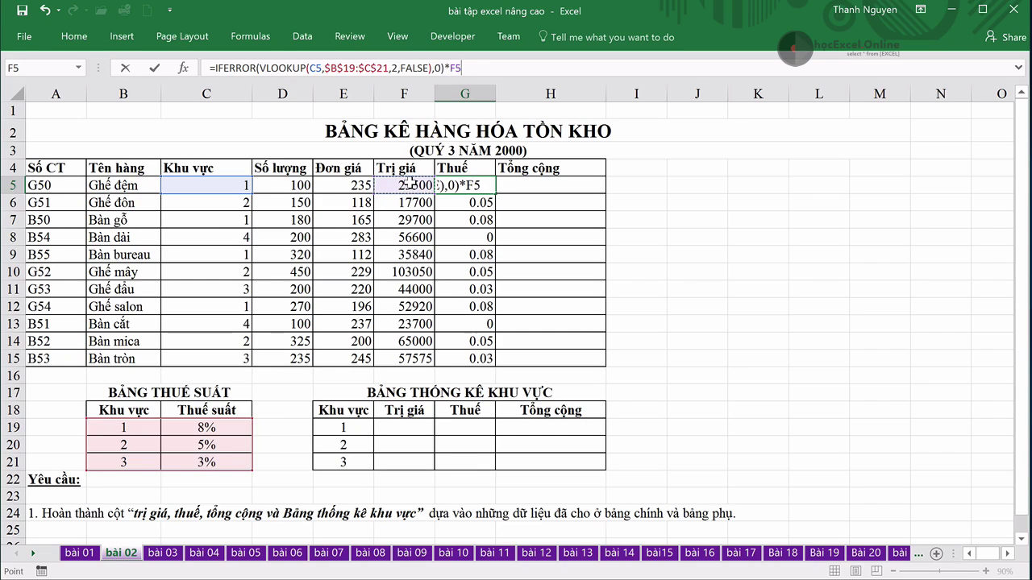
{"action": "key", "text": "ctrl+Return"}
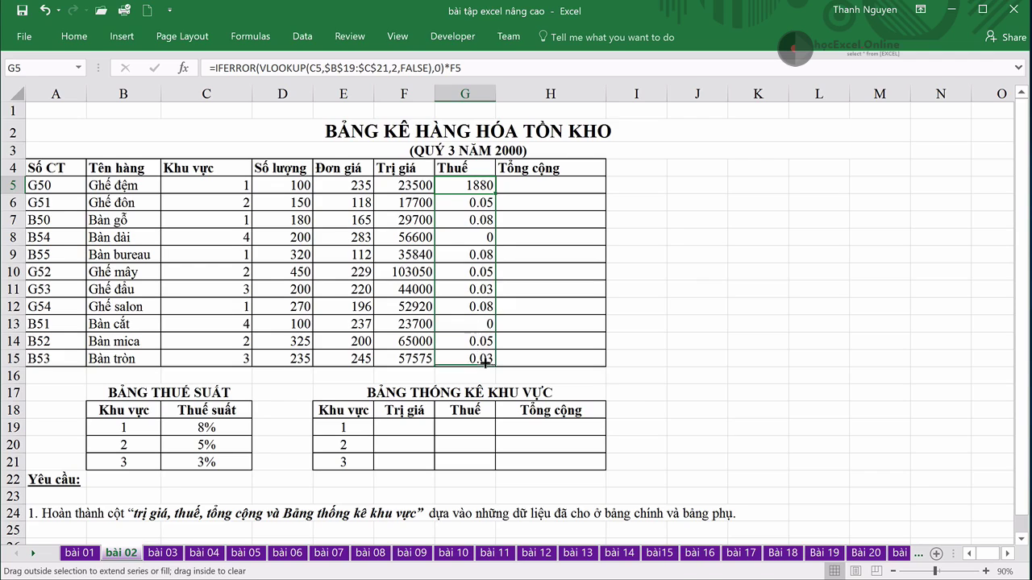
{"action": "left_click_drag", "start_coordinate": [498, 194], "coordinate": [486, 364]}
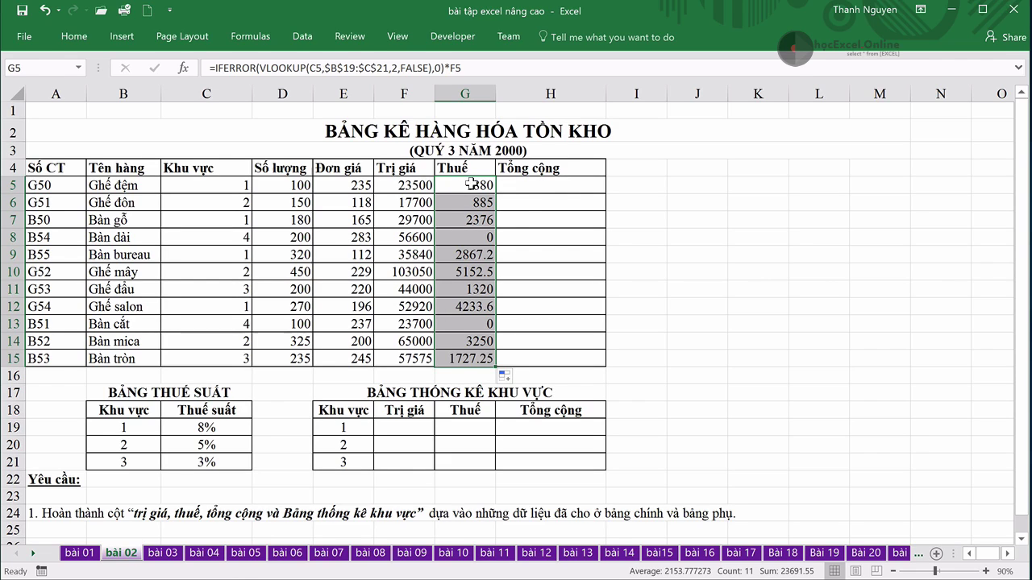
- Enter =SUM(F5:G5) in H5 to total Trị giá and Thuế
{"action": "left_click", "coordinate": [540, 188]}
{"action": "type", "text": "="}
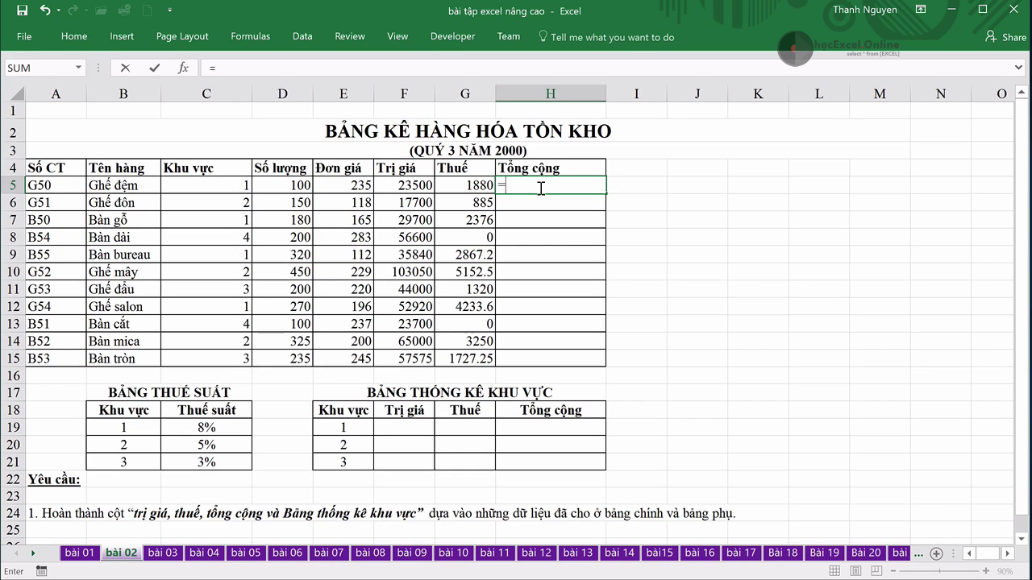
{"action": "type", "text": "sum("}
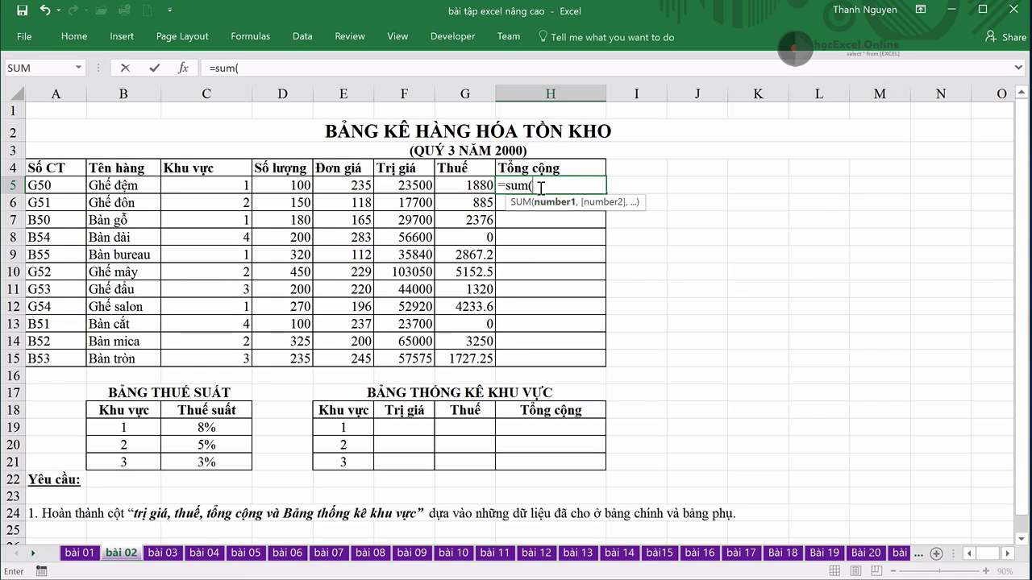
{"action": "left_click_drag", "start_coordinate": [412, 185], "coordinate": [469, 185]}
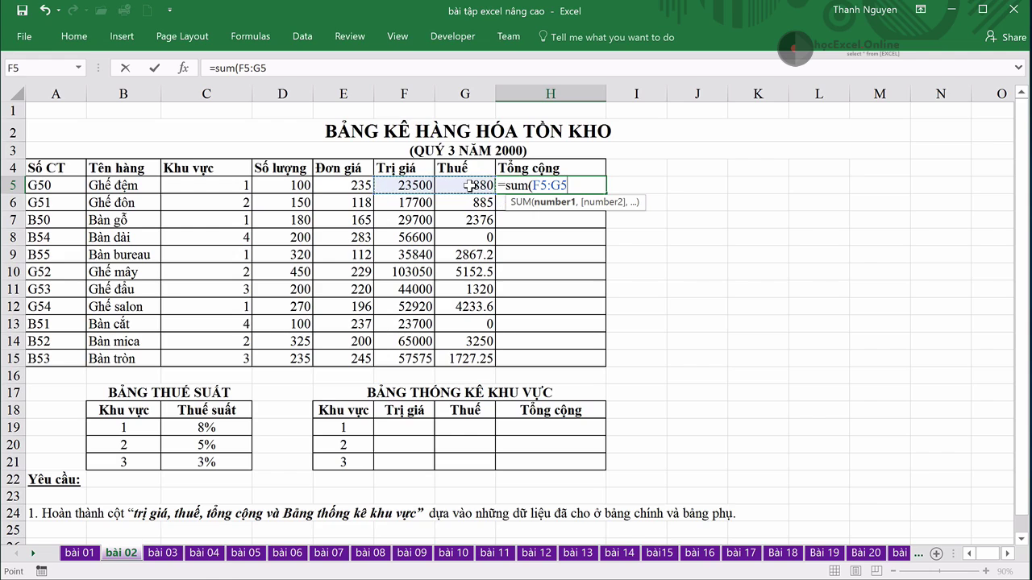
{"action": "key", "text": "Return"}
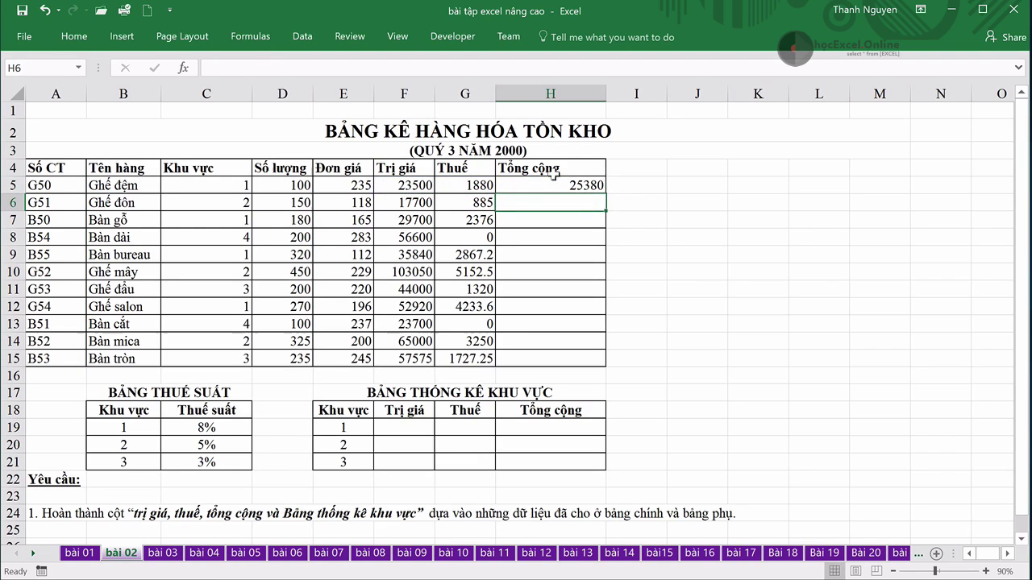
- Fill the total down to H15, then review the inventory table A4:H15
{"action": "left_click", "coordinate": [554, 185]}
{"action": "left_click_drag", "start_coordinate": [610, 191], "coordinate": [589, 365]}
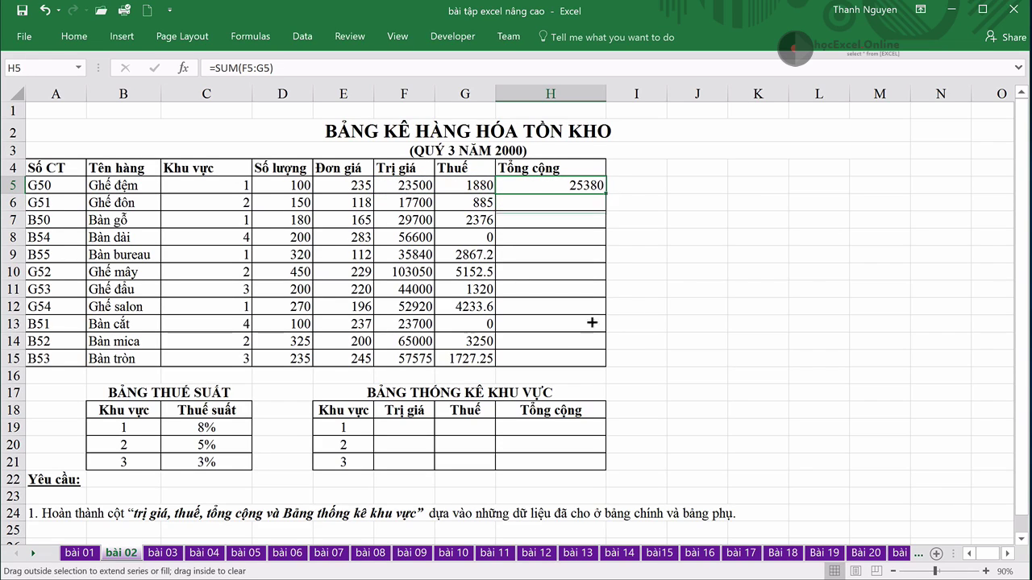
{"action": "left_click", "coordinate": [670, 357]}
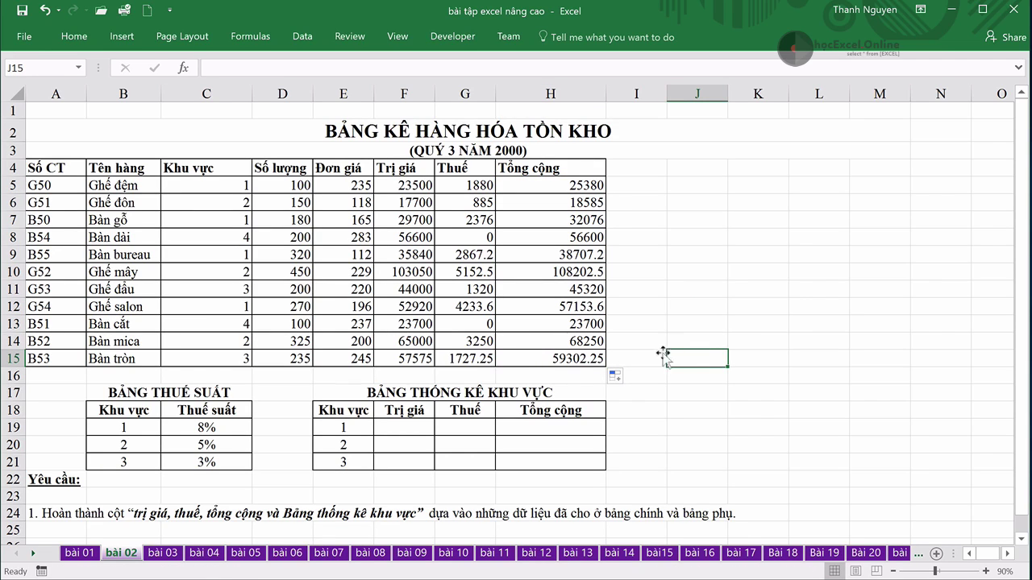
{"action": "left_click_drag", "start_coordinate": [579, 360], "coordinate": [71, 168]}
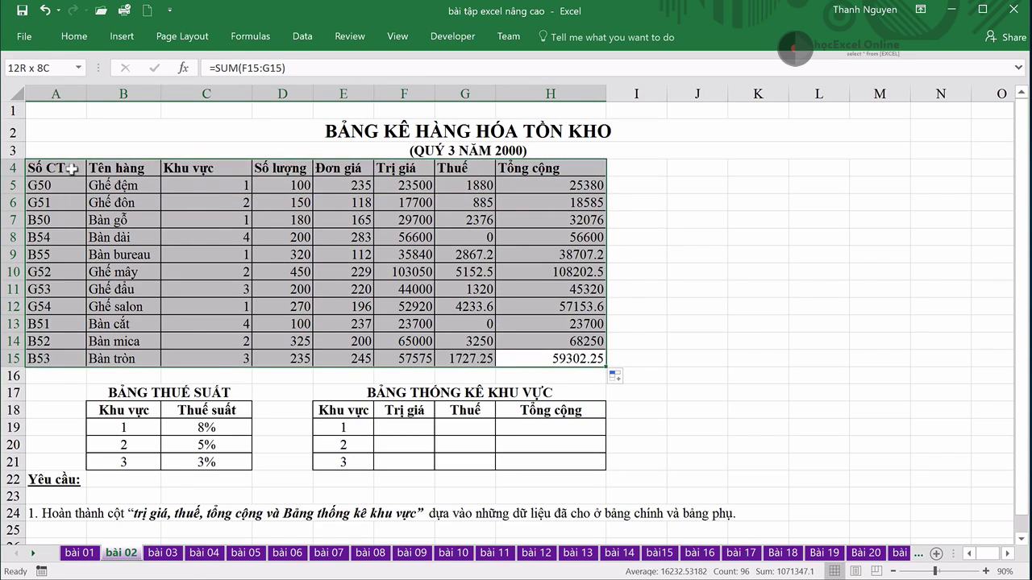
{"action": "left_click", "coordinate": [736, 268]}
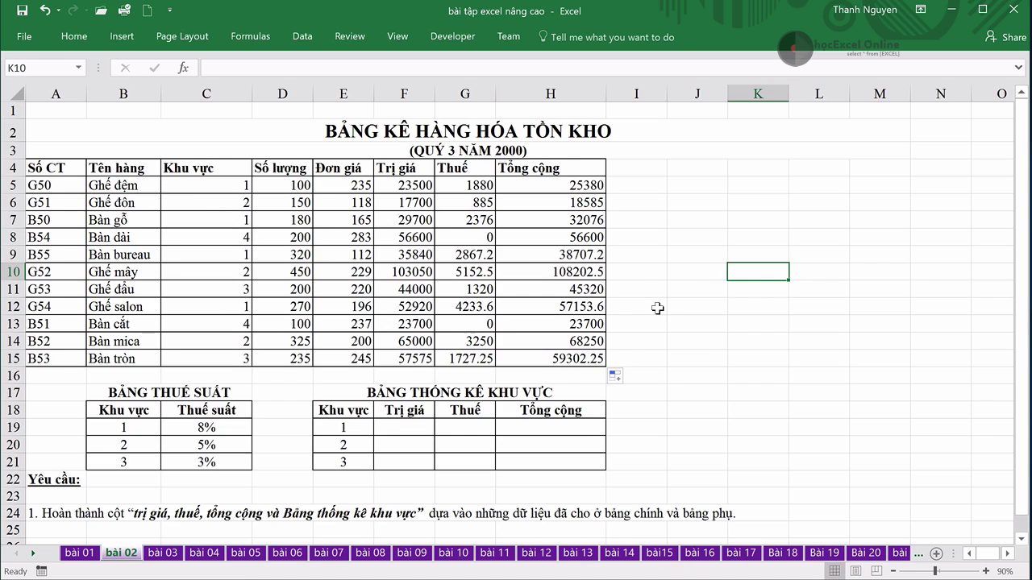
- Enter =SUMIF(C5:C15,E19,F5:F15) in F19, giving 141960 for region 1
{"action": "left_click", "coordinate": [420, 429]}
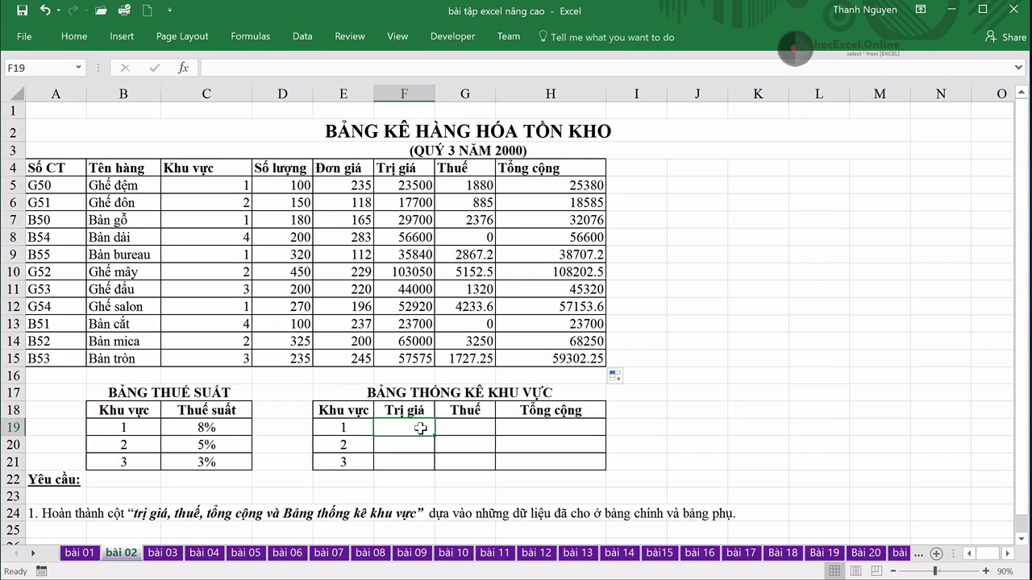
{"action": "type", "text": "="}
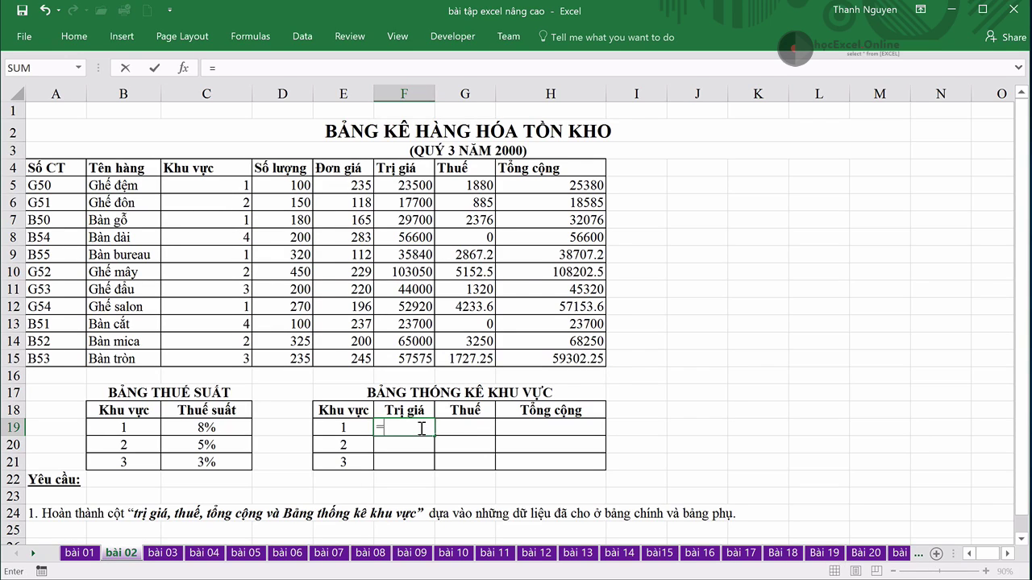
{"action": "type", "text": "sum"}
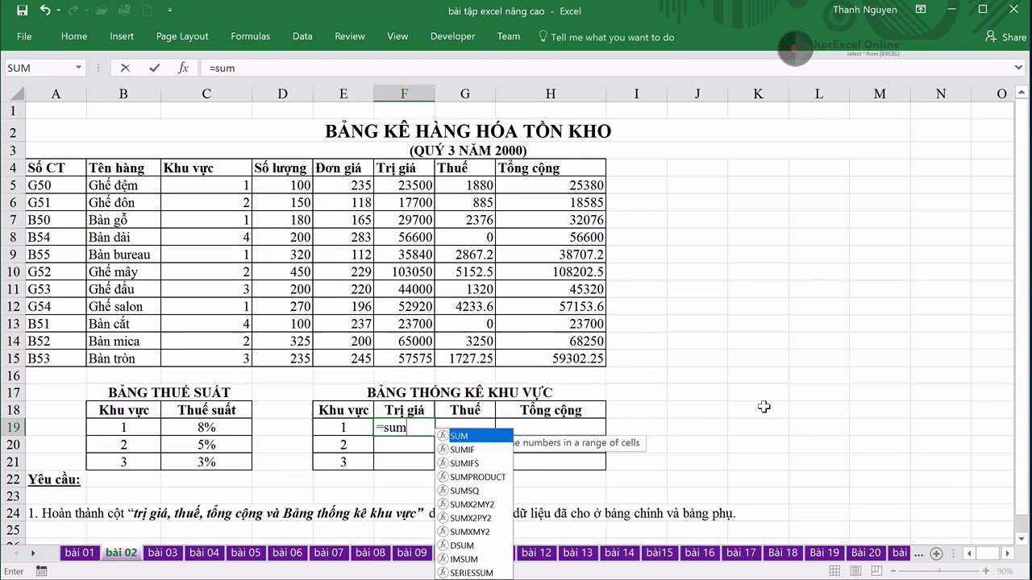
{"action": "type", "text": "if("}
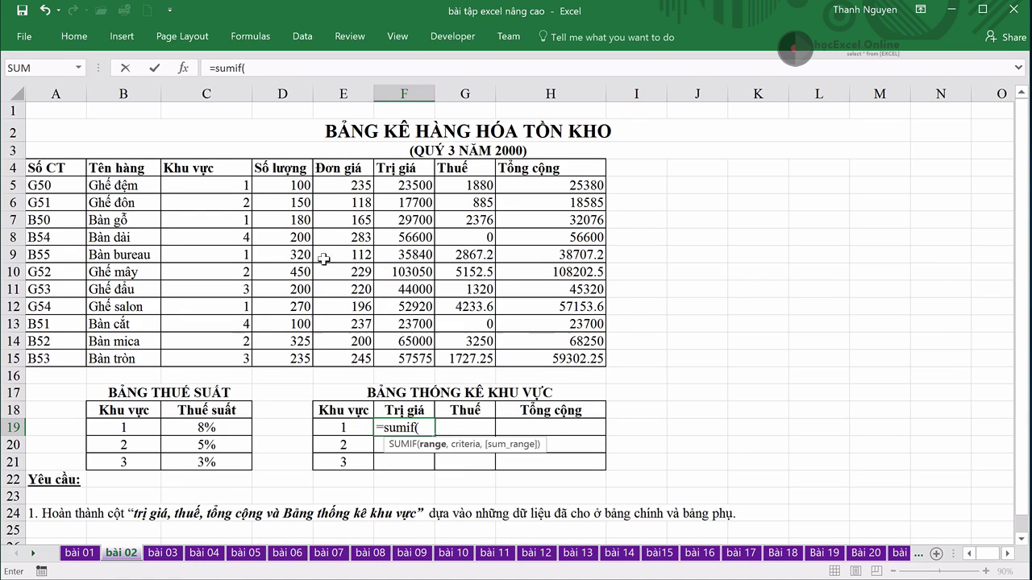
{"action": "left_click_drag", "start_coordinate": [223, 186], "coordinate": [231, 362]}
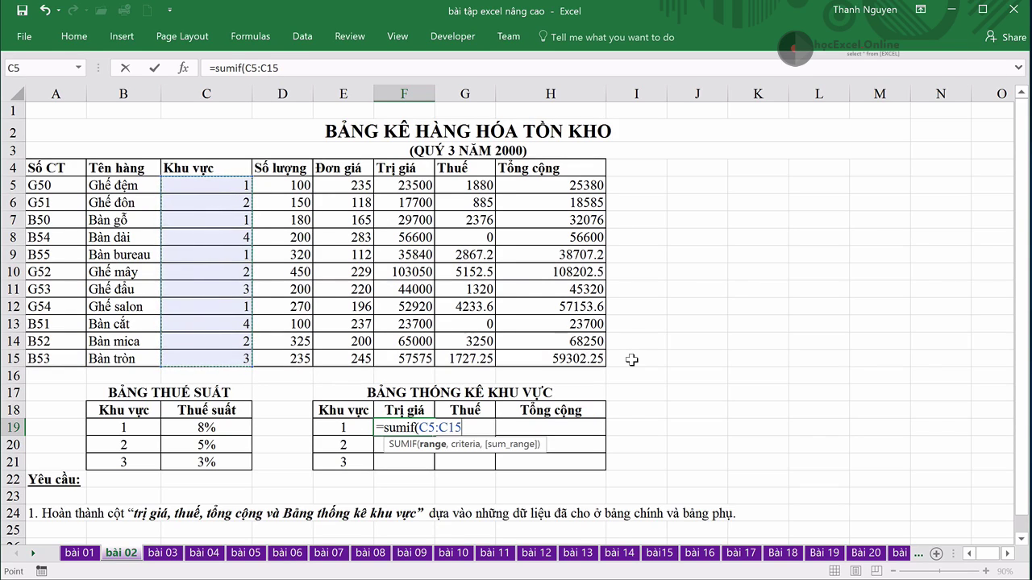
{"action": "type", "text": ","}
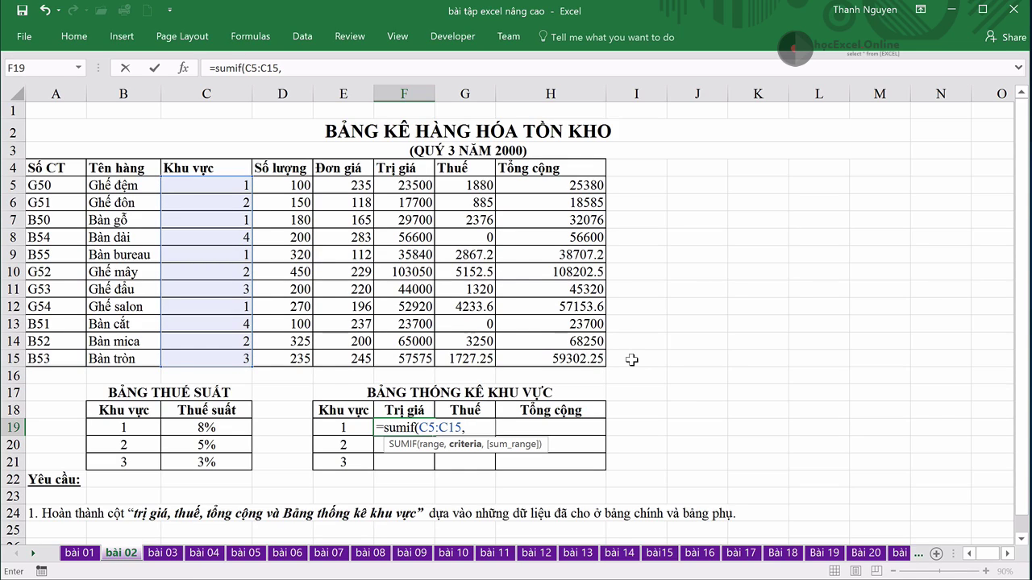
{"action": "left_click", "coordinate": [353, 431]}
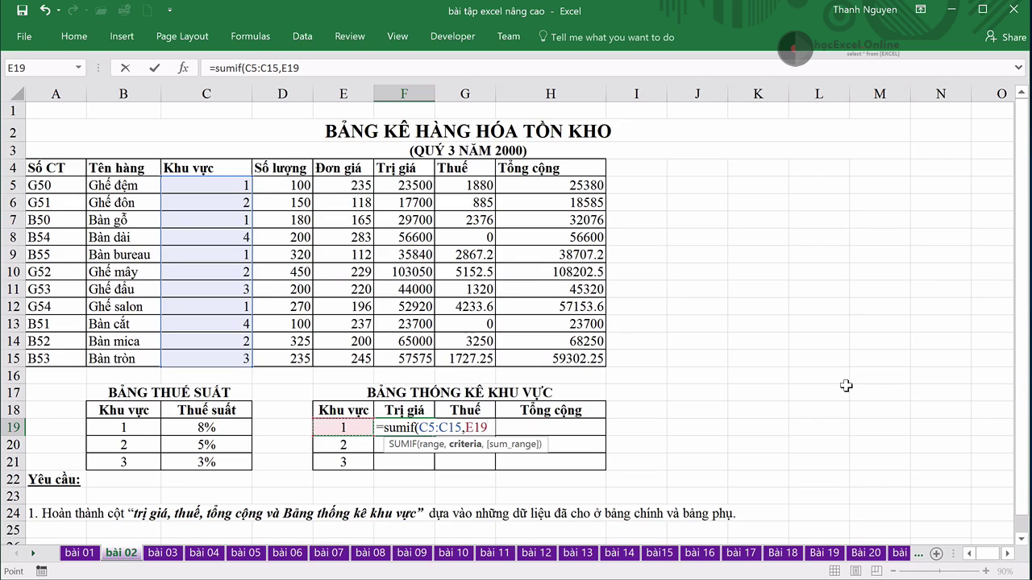
{"action": "type", "text": ","}
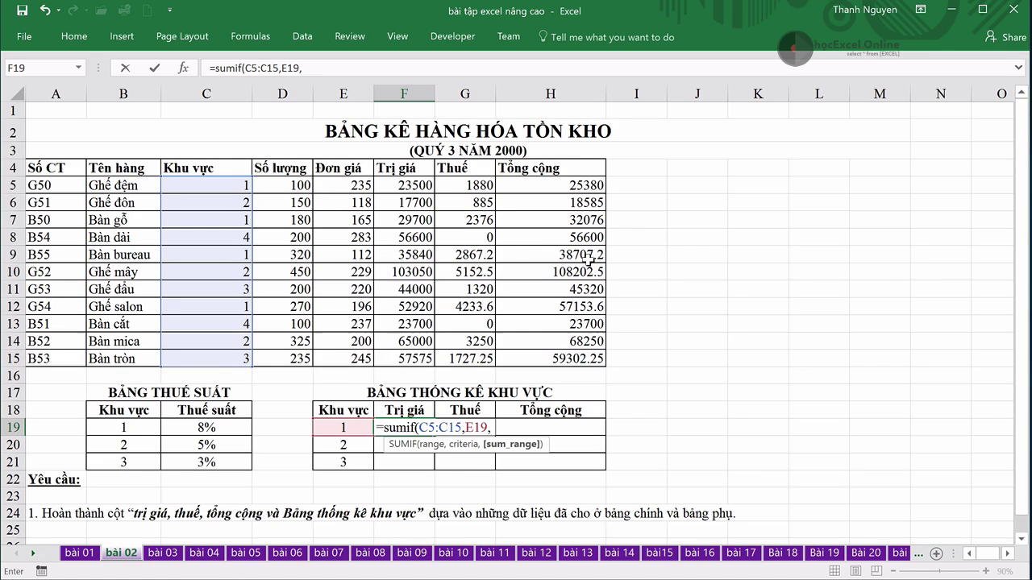
{"action": "left_click_drag", "start_coordinate": [404, 184], "coordinate": [410, 368]}
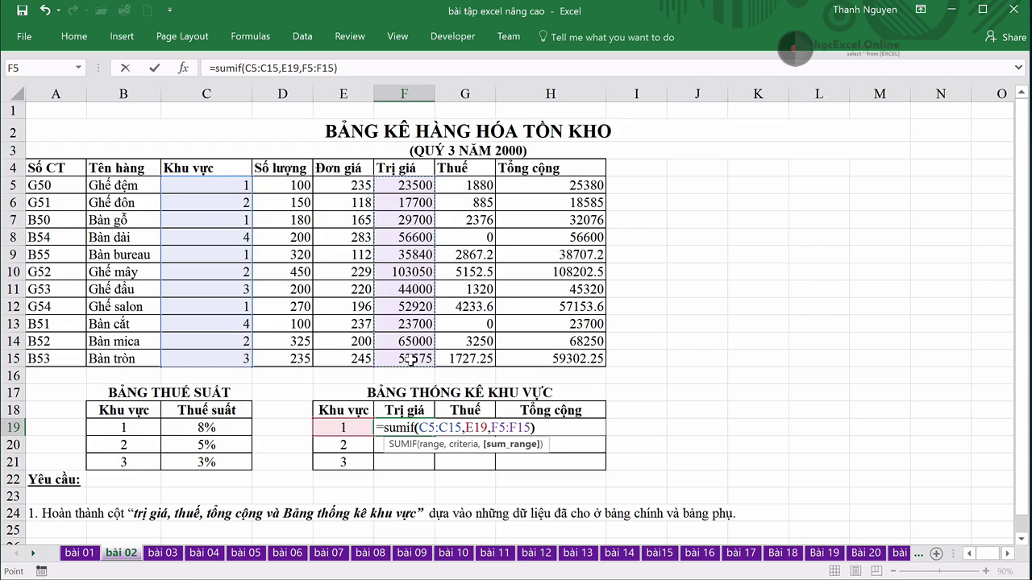
{"action": "key", "text": "Return"}
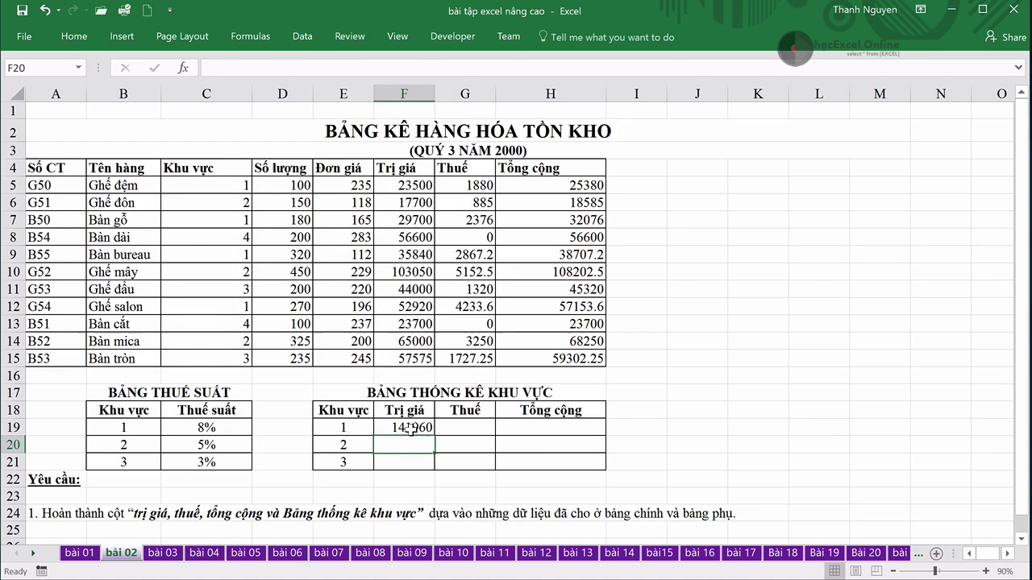
{"action": "left_click", "coordinate": [410, 429]}
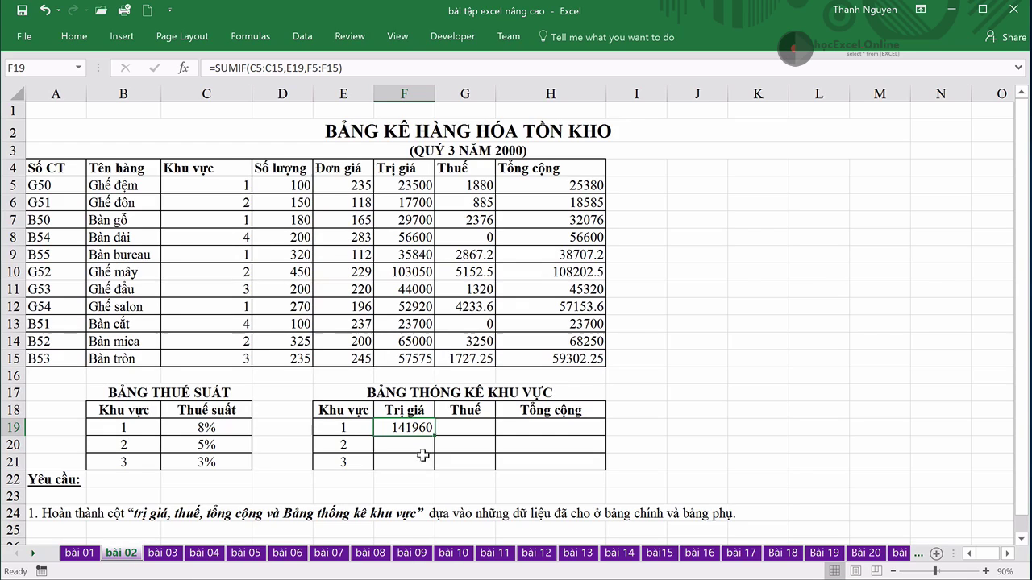
- Lock the SUMIF ranges as $C$5:$C$15 and $F$5:$F$15, then fill F19 down to F21
{"action": "left_click_drag", "start_coordinate": [251, 68], "coordinate": [285, 65]}
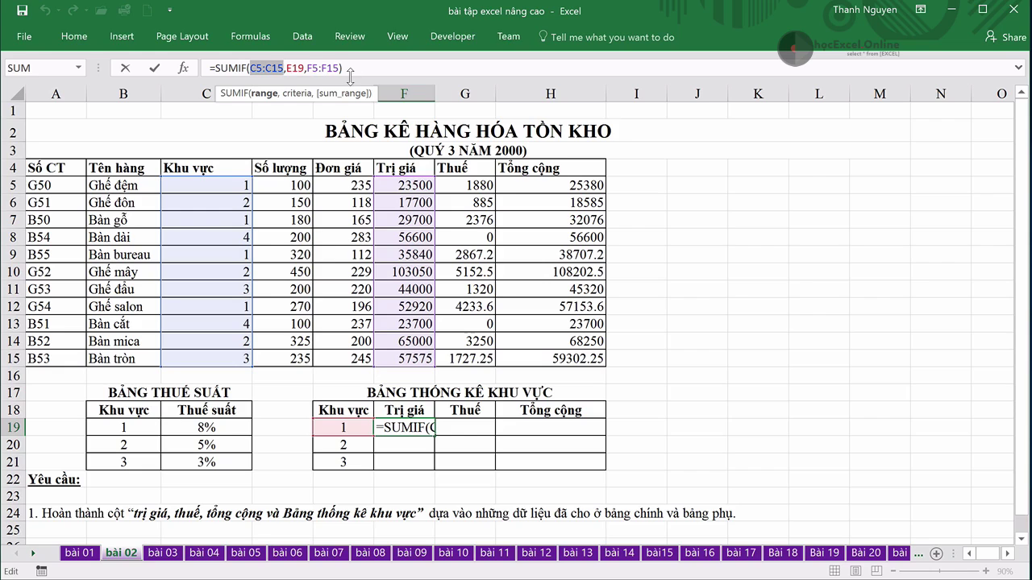
{"action": "key", "text": "F4"}
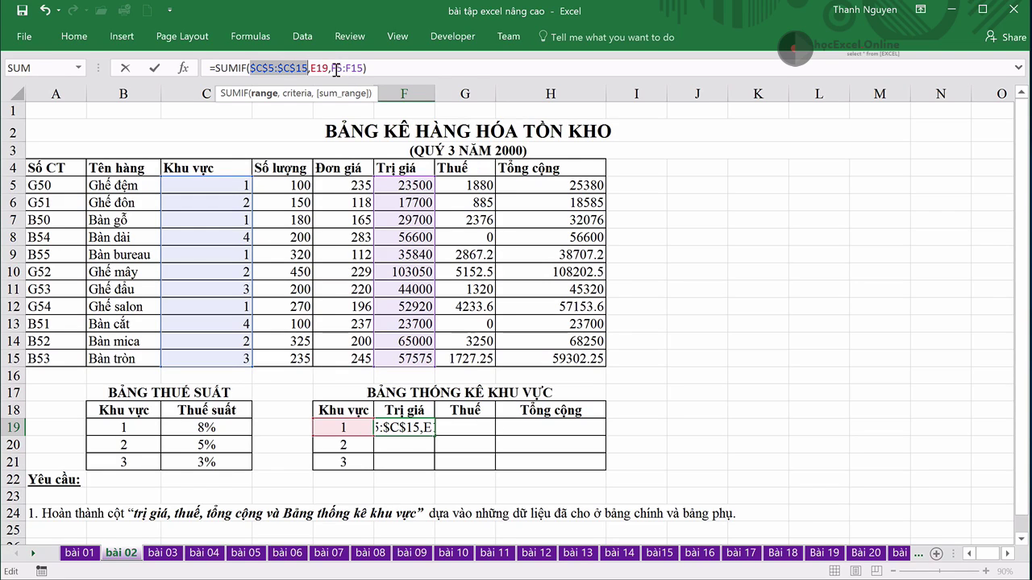
{"action": "left_click_drag", "start_coordinate": [331, 68], "coordinate": [363, 68]}
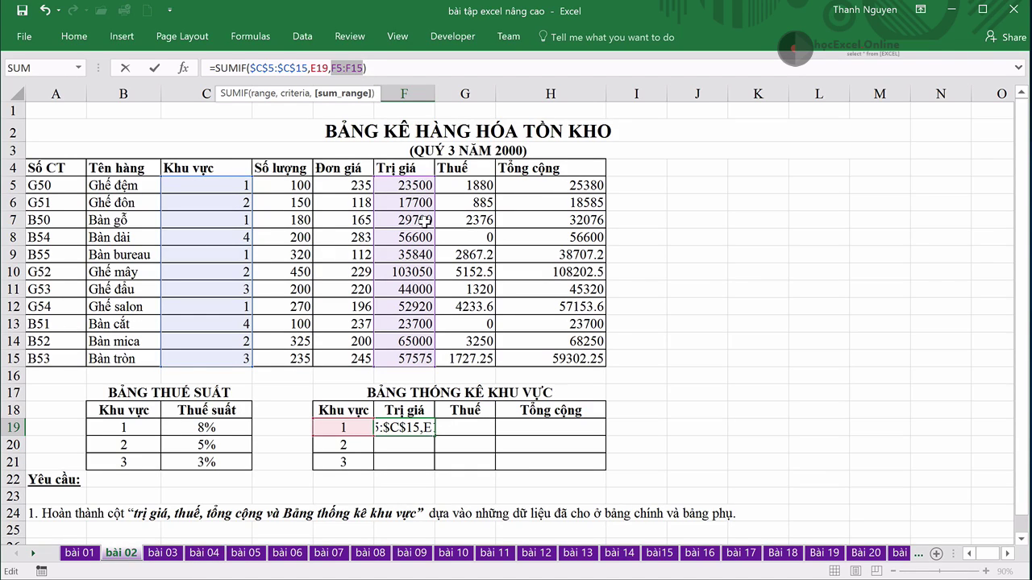
{"action": "key", "text": "F4"}
{"action": "key", "text": "Return"}
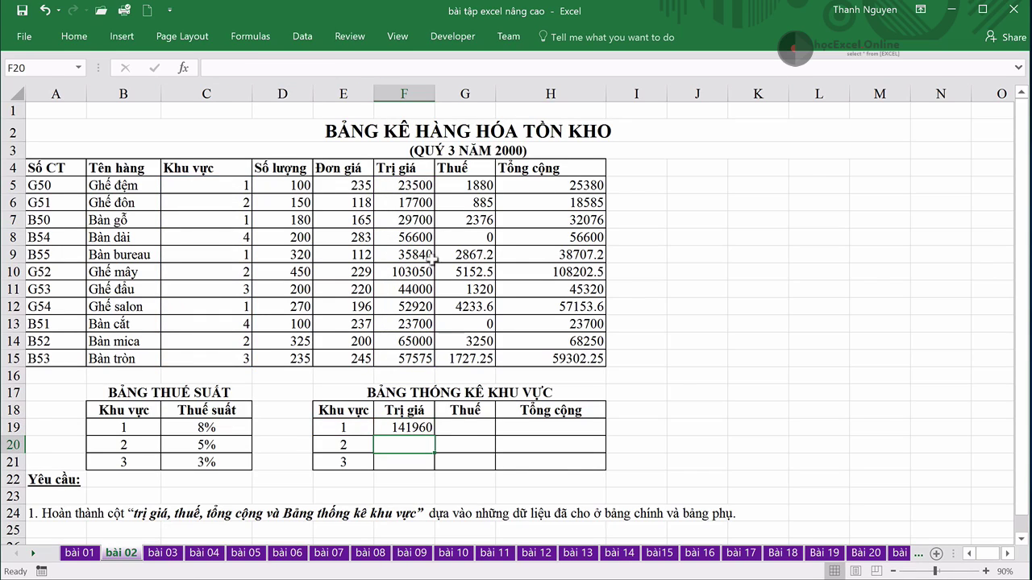
{"action": "left_click", "coordinate": [421, 427]}
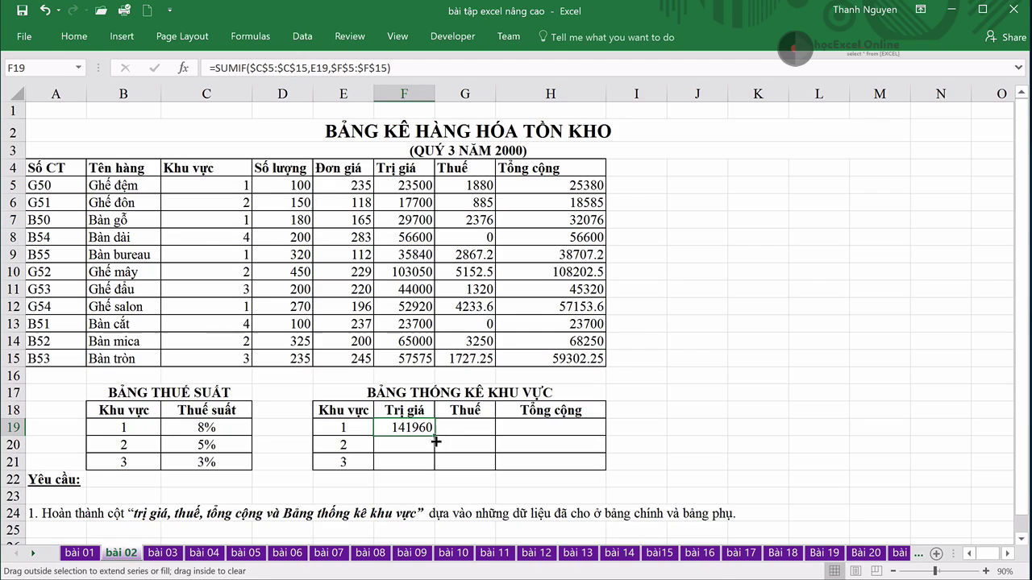
{"action": "left_click_drag", "start_coordinate": [435, 436], "coordinate": [435, 466]}
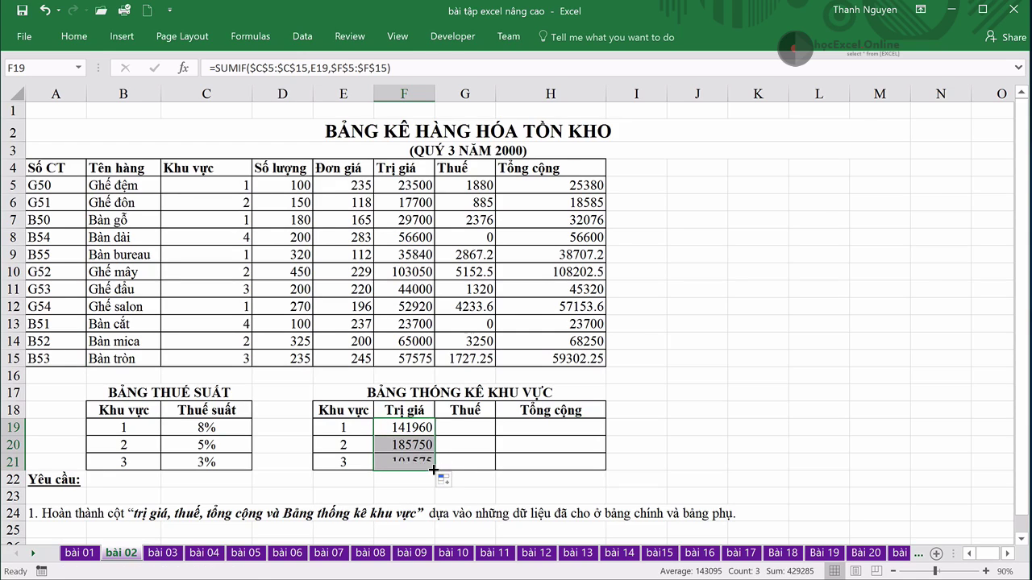
- Check the copied SUMIF formulas in F20, F21 and F19, leaving them unchanged
{"action": "left_click", "coordinate": [411, 445]}
{"action": "left_click", "coordinate": [391, 73]}
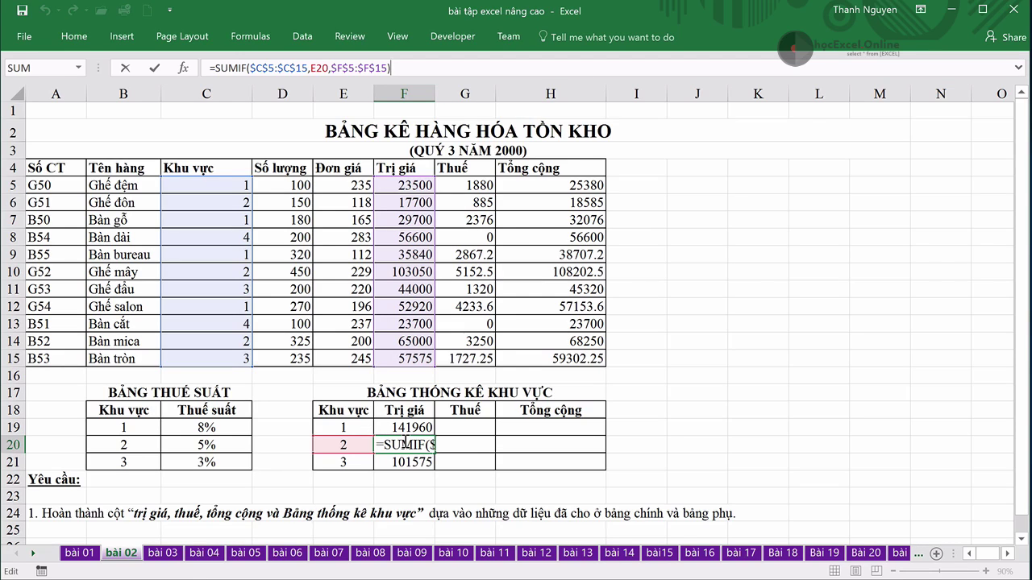
{"action": "key", "text": "Escape"}
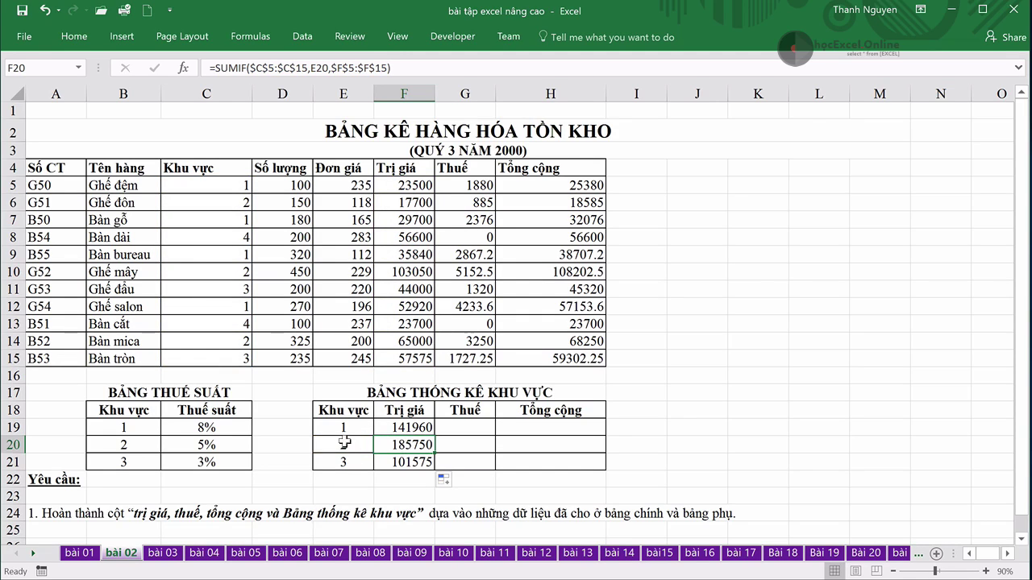
{"action": "left_click", "coordinate": [401, 462]}
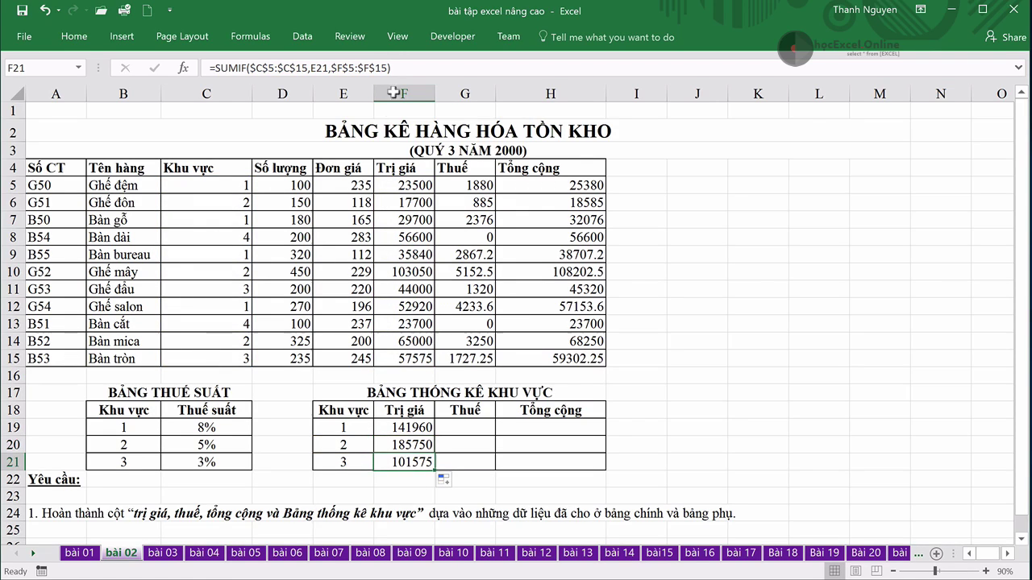
{"action": "left_click", "coordinate": [400, 68]}
{"action": "key", "text": "Escape"}
{"action": "left_click", "coordinate": [423, 425]}
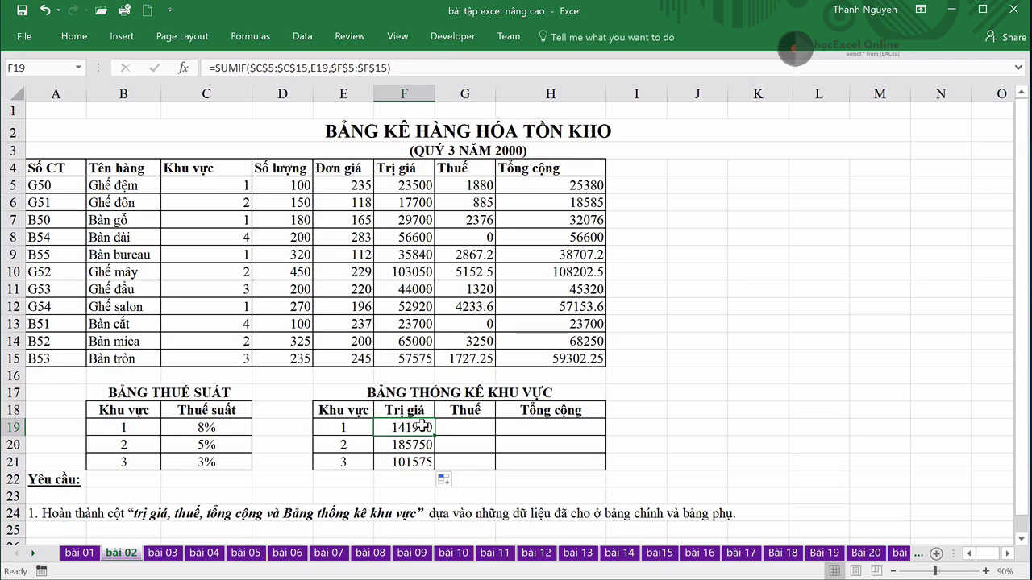
{"action": "left_click", "coordinate": [403, 68]}
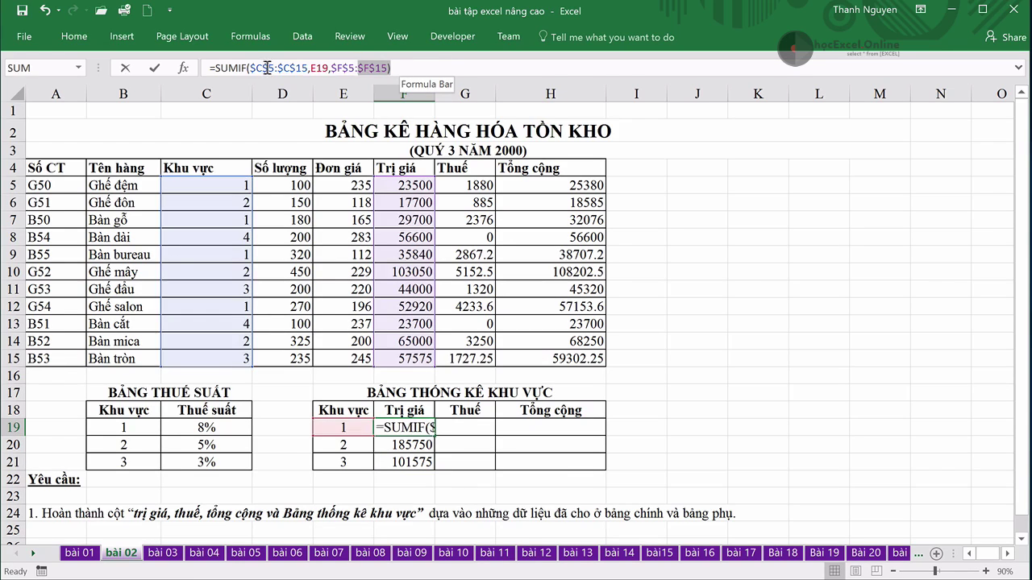
{"action": "left_click", "coordinate": [208, 68]}
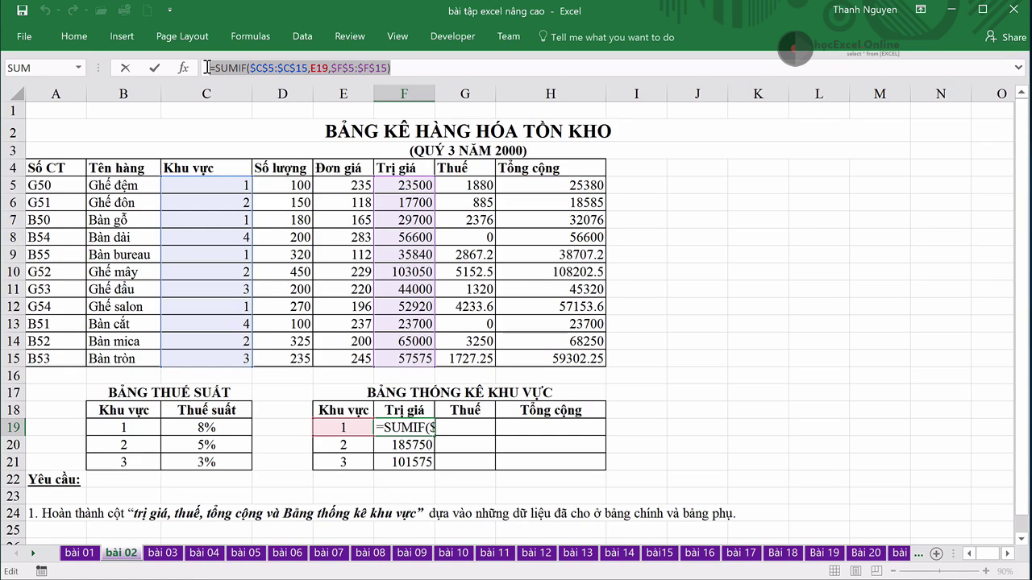
{"action": "key", "text": "End"}
{"action": "key", "text": "ctrl+Return"}
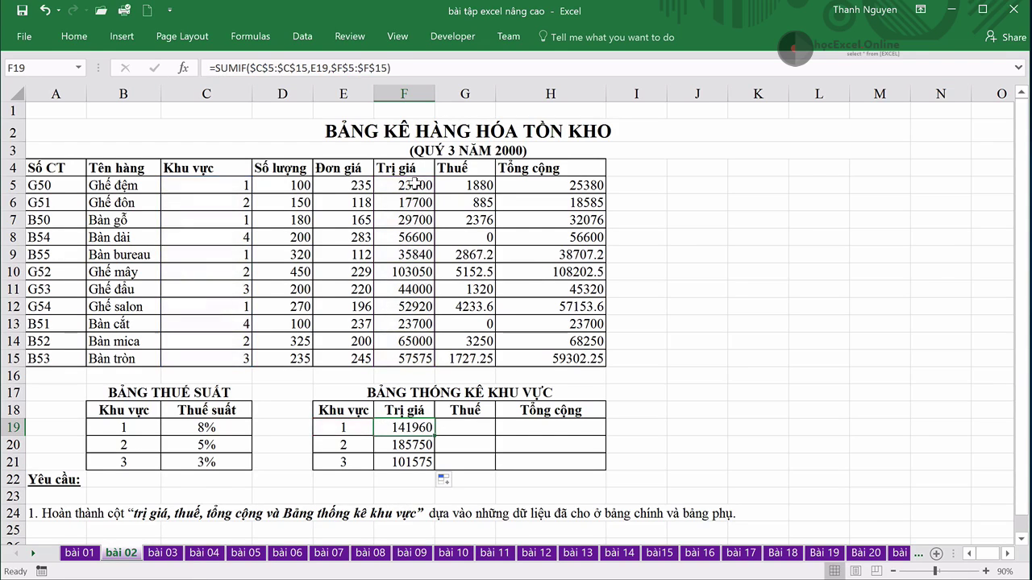
{"action": "left_click", "coordinate": [466, 429]}
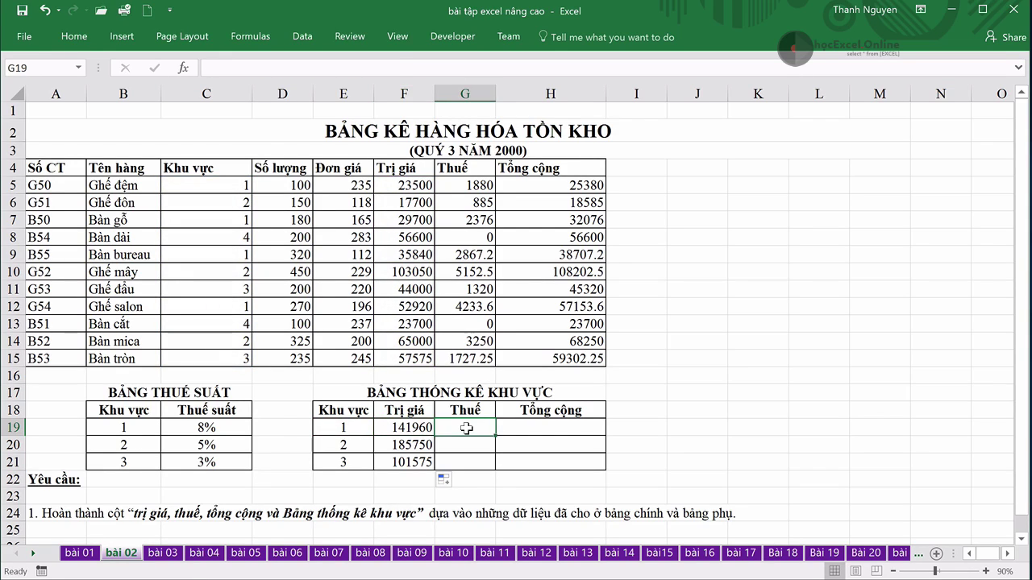
- Paste the SUMIF into G19 with sum range $G$5:$G$15, filled to G21: 11356.8, 9287.5, 3047.25
{"action": "left_click", "coordinate": [274, 68]}
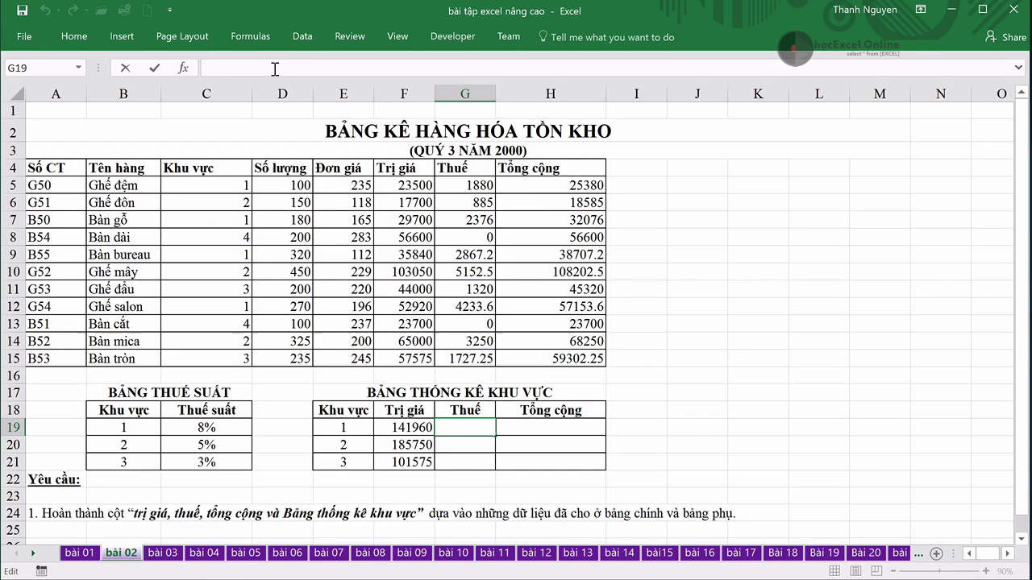
{"action": "type", "text": "=SUMIF($C$5:$C$15,E19,$F$5:$F$15)"}
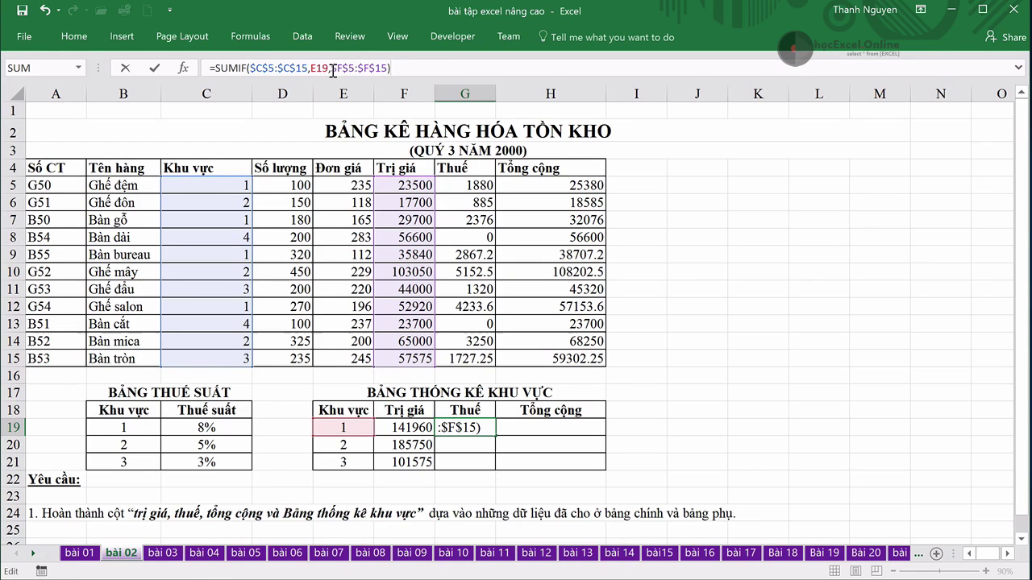
{"action": "left_click_drag", "start_coordinate": [330, 69], "coordinate": [387, 69]}
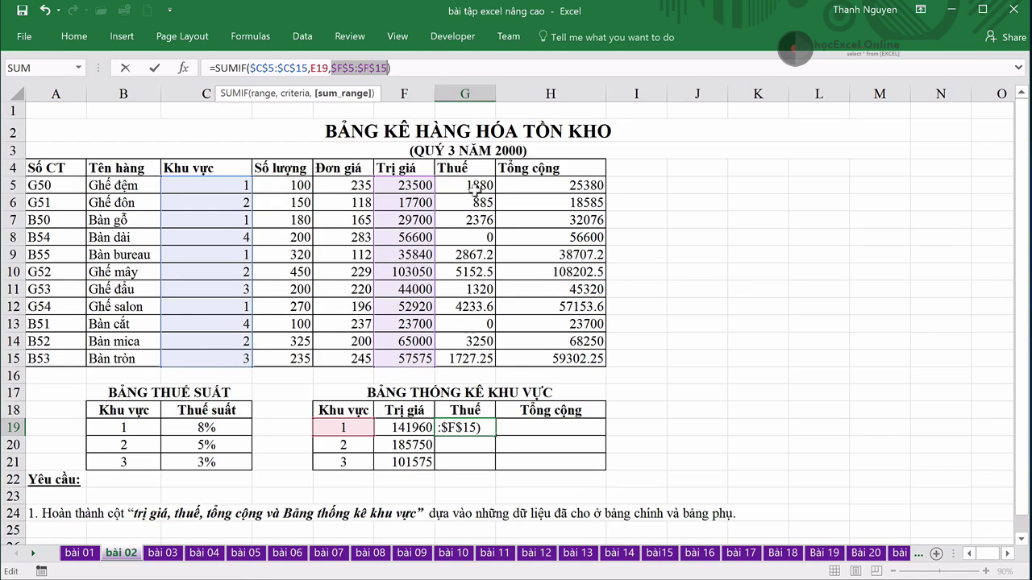
{"action": "left_click_drag", "start_coordinate": [469, 186], "coordinate": [479, 363]}
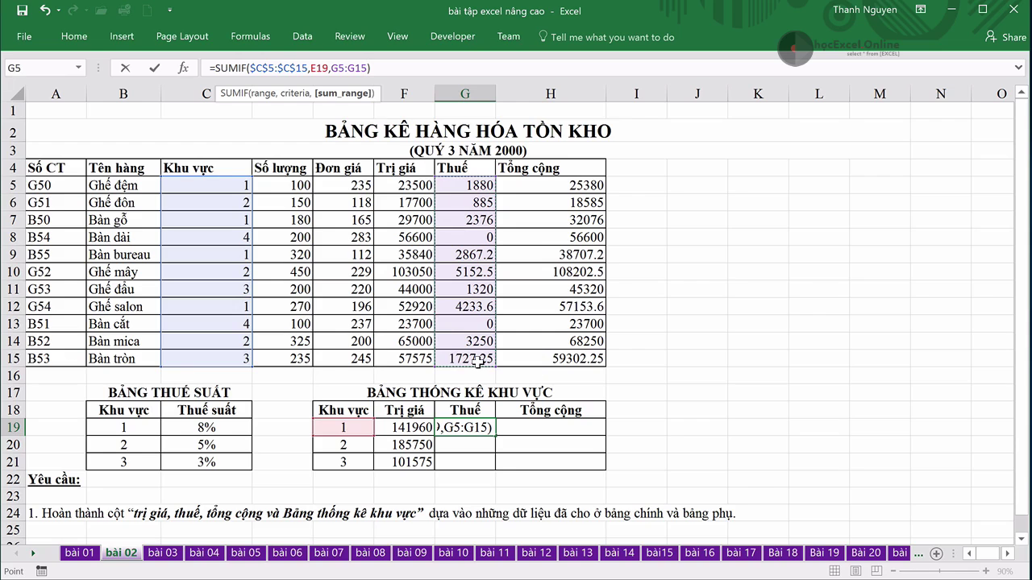
{"action": "key", "text": "F4"}
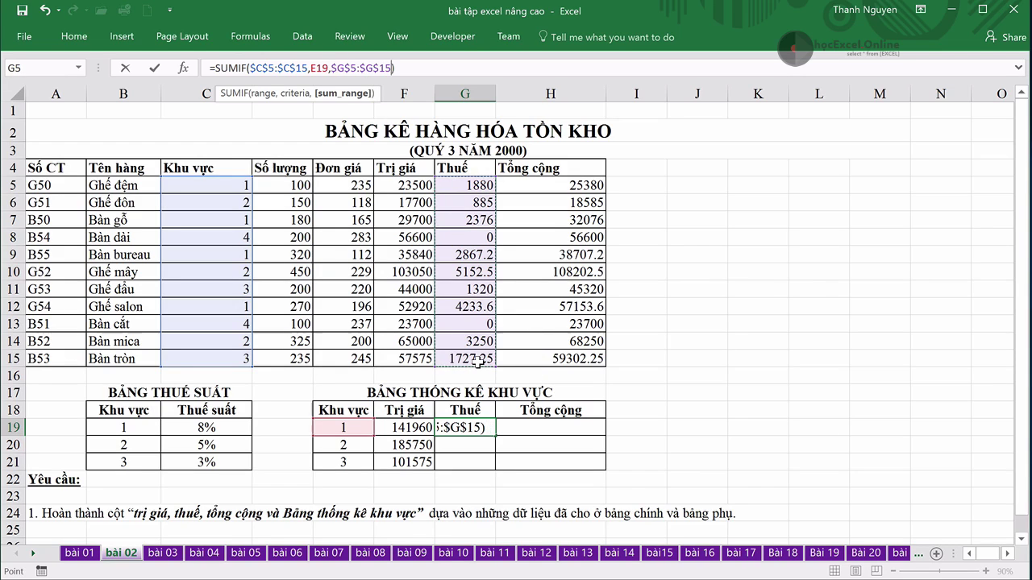
{"action": "key", "text": "Return"}
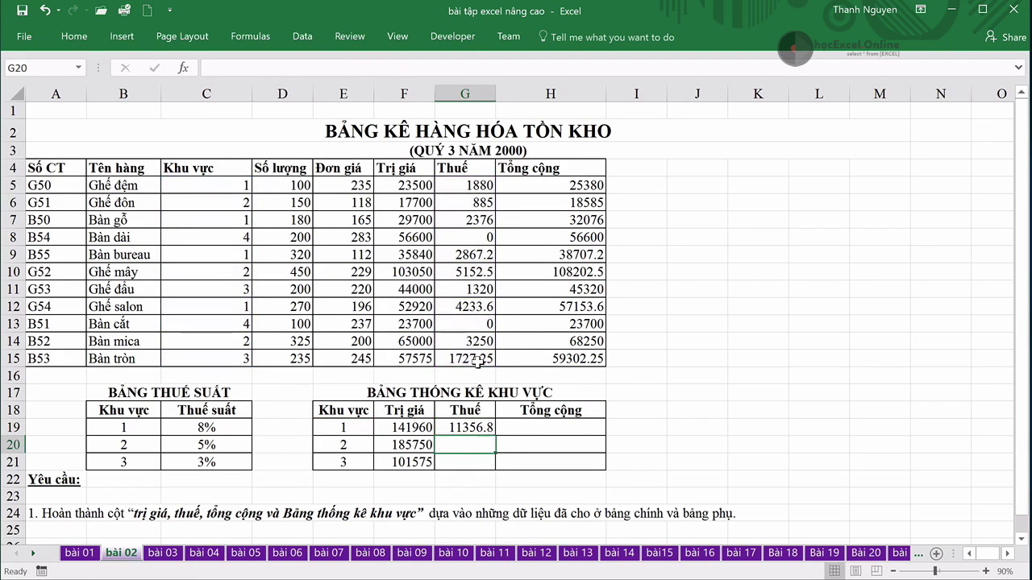
{"action": "left_click", "coordinate": [484, 429]}
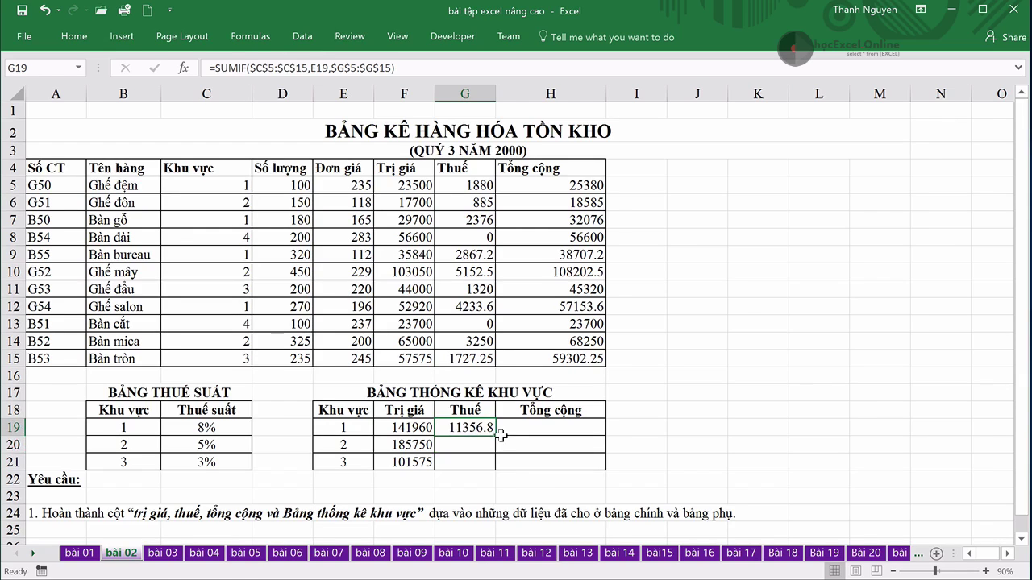
{"action": "left_click_drag", "start_coordinate": [497, 434], "coordinate": [497, 466]}
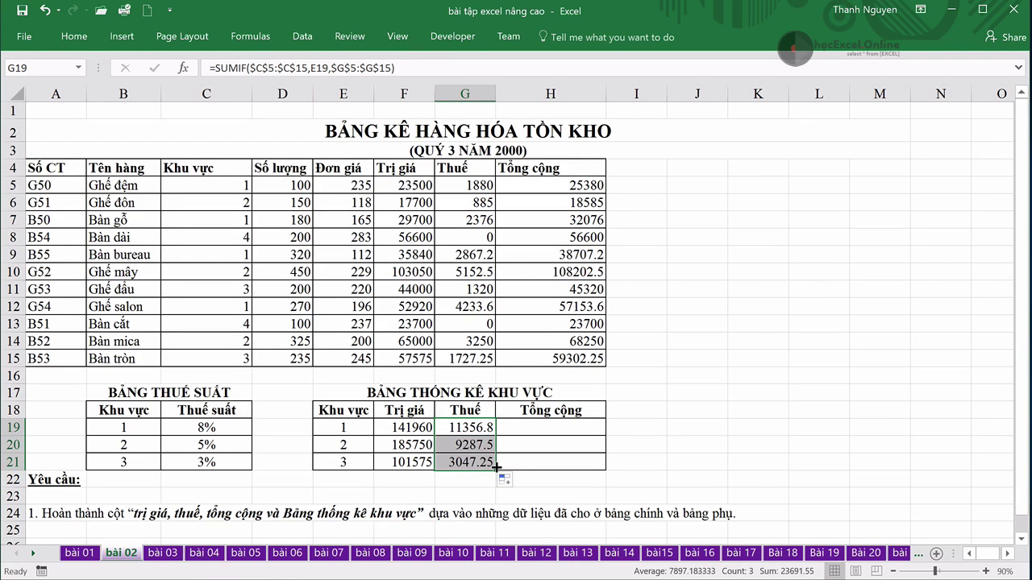
{"action": "left_click", "coordinate": [412, 428]}
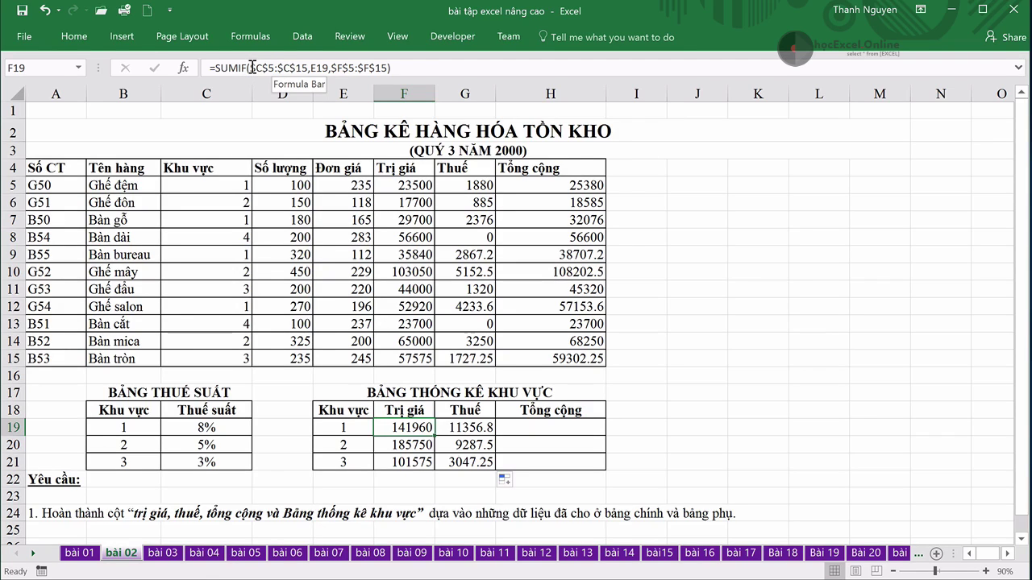
- Confirm F19's SUMIF formula unchanged and zoom the sheet to 120%
{"action": "left_click", "coordinate": [252, 67]}
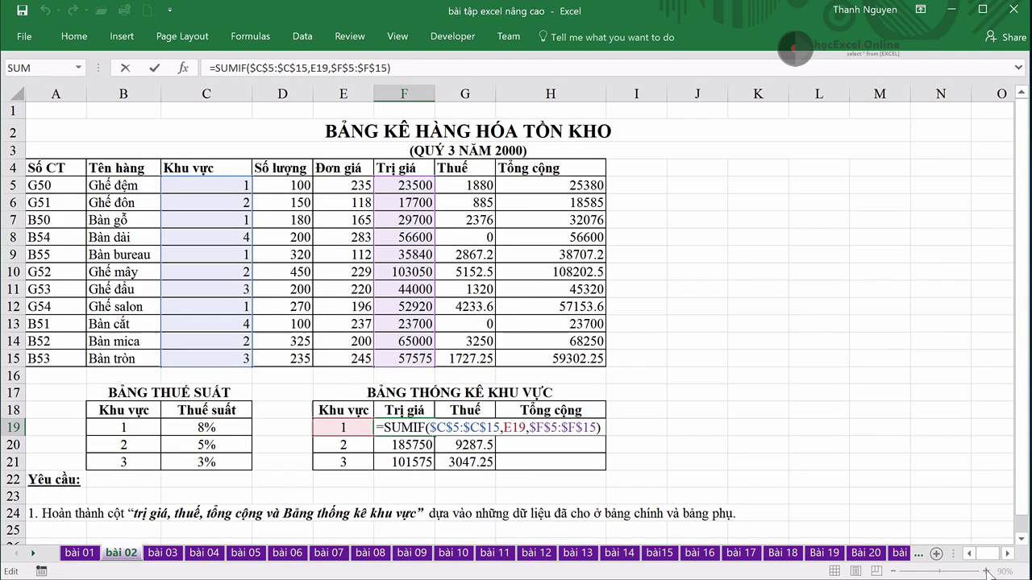
{"action": "key", "text": "ctrl+Return"}
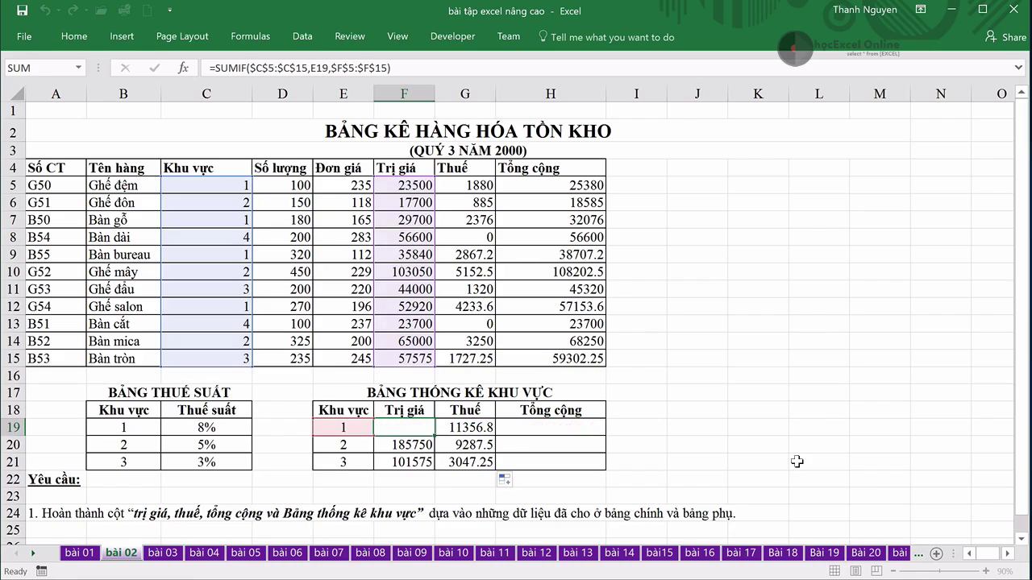
{"action": "left_click", "coordinate": [985, 571]}
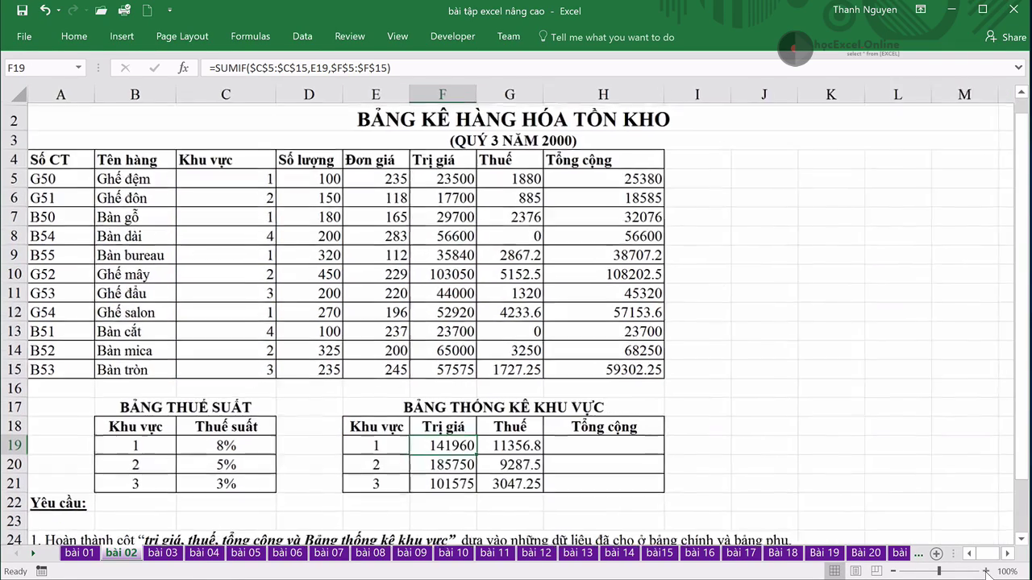
{"action": "left_click", "coordinate": [986, 571]}
{"action": "left_click", "coordinate": [985, 571]}
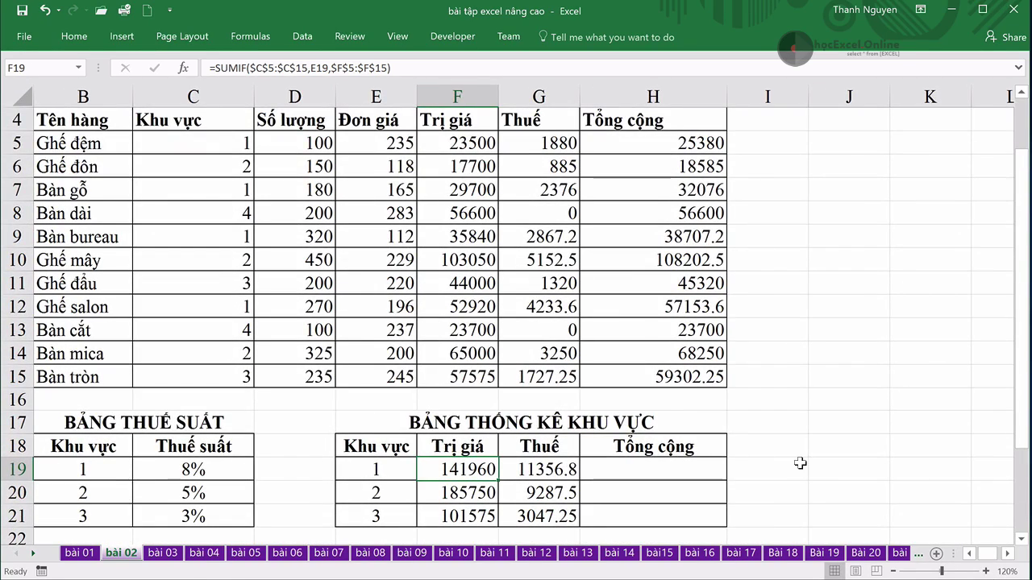
- Reopen region 1's Trị giá formula in F19 for editing with F2
{"action": "left_click", "coordinate": [473, 488]}
{"action": "left_click", "coordinate": [458, 465]}
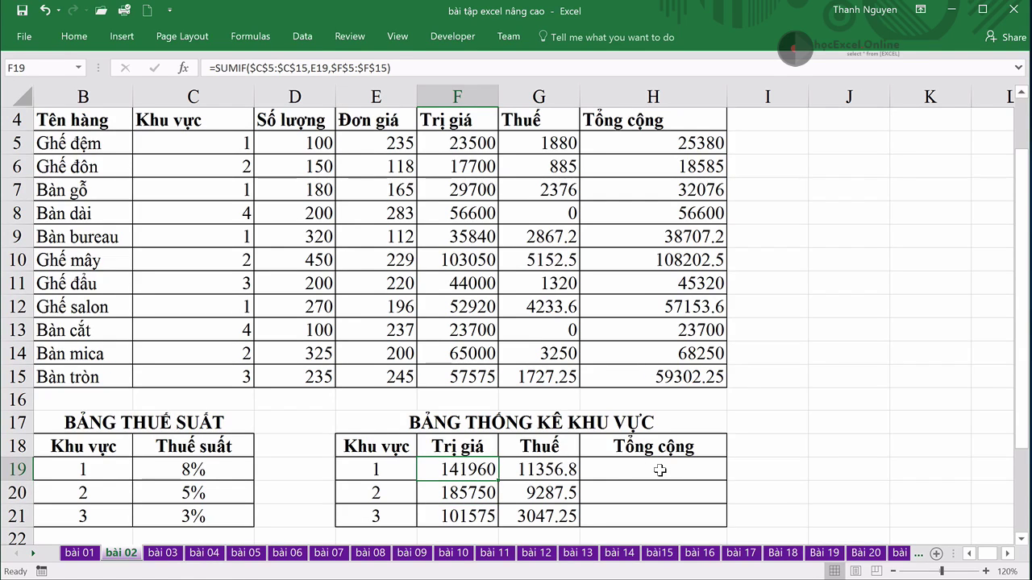
{"action": "key", "text": "F2"}
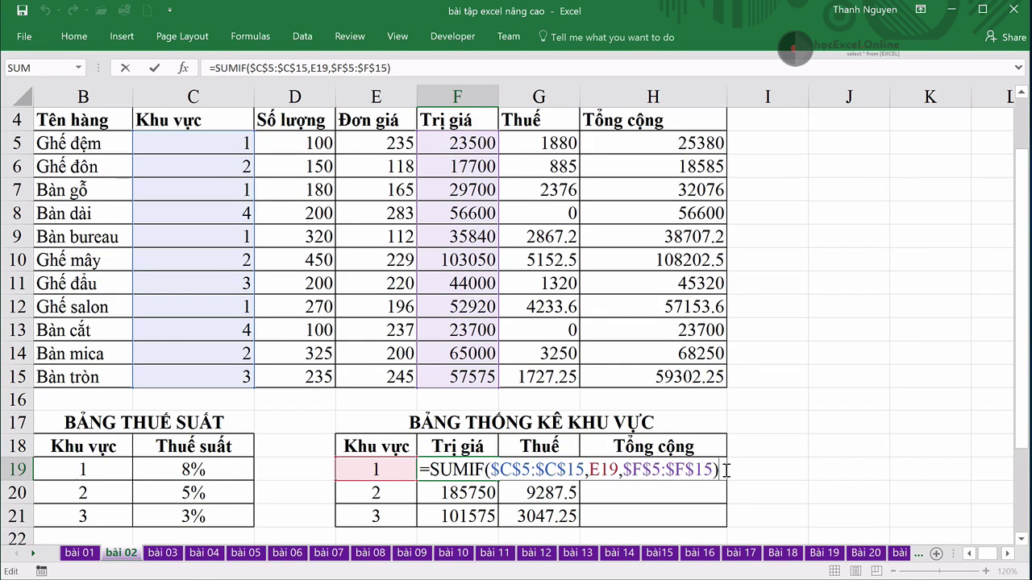
- Remove the $ before F in F19's sum range so it becomes F$5:F$15
{"action": "left_click", "coordinate": [633, 471]}
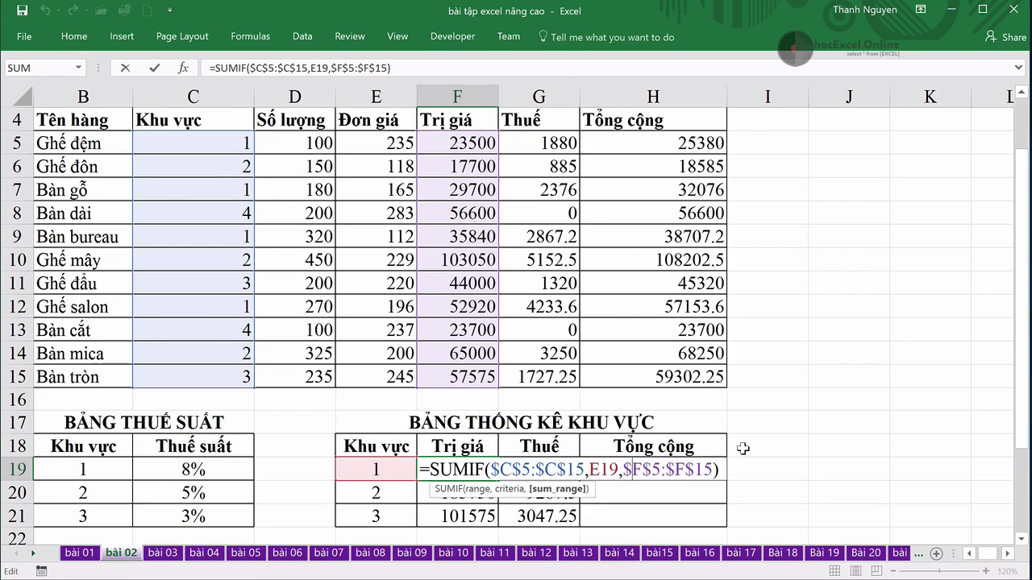
{"action": "key", "text": "BackSpace"}
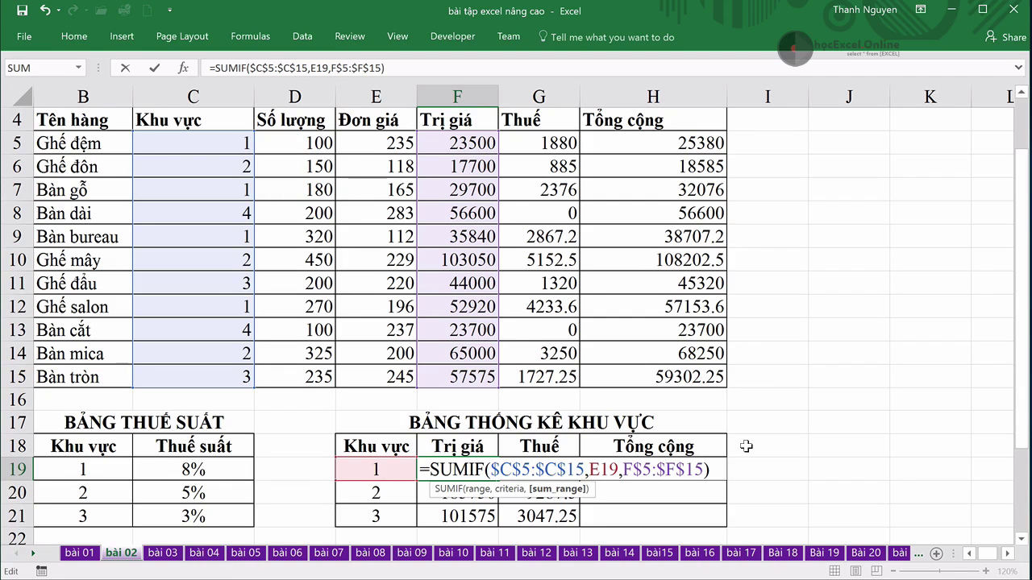
{"action": "key", "text": "BackSpace"}
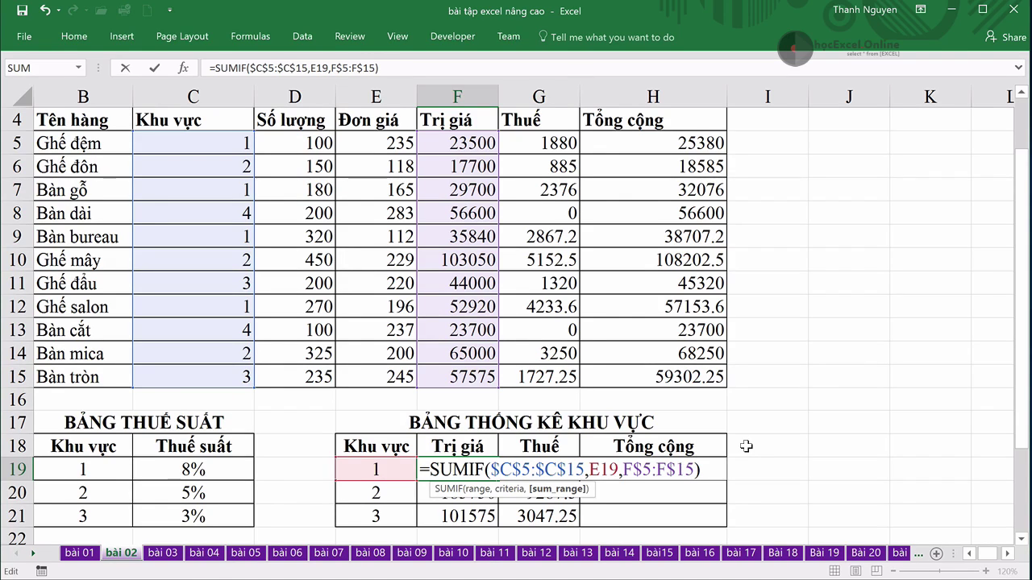
{"action": "key", "text": "Return"}
- Fill F19's formula down to F21 and across to H21, leaving Thuế and Tổng cộng at 0
{"action": "left_click", "coordinate": [481, 471]}
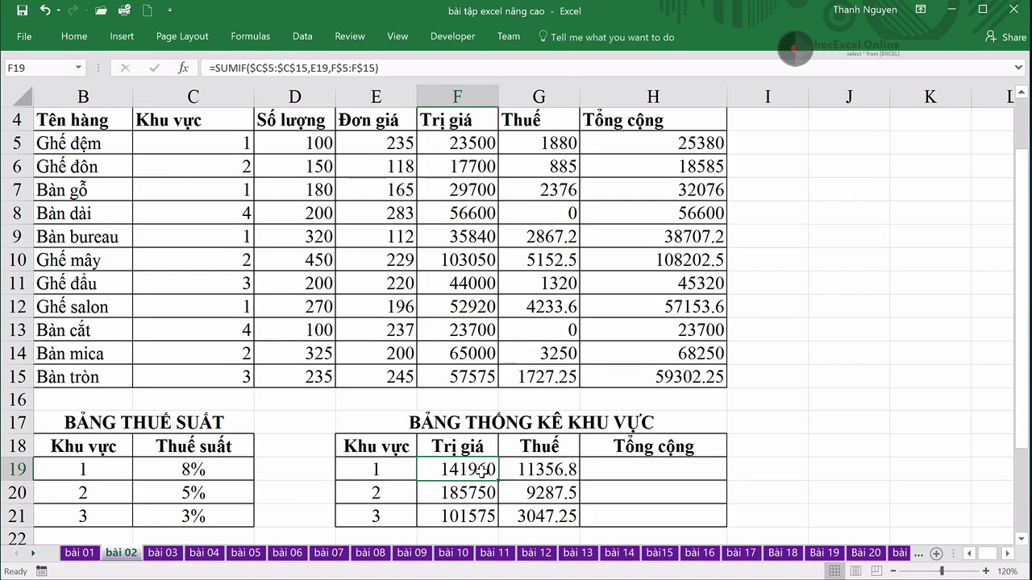
{"action": "left_click_drag", "start_coordinate": [498, 481], "coordinate": [500, 522]}
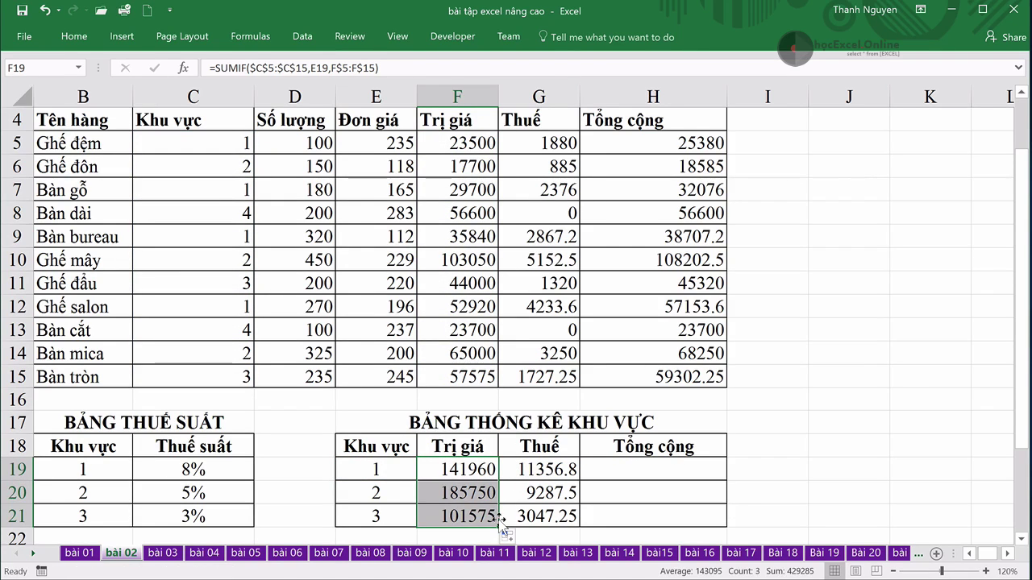
{"action": "left_click", "coordinate": [469, 495]}
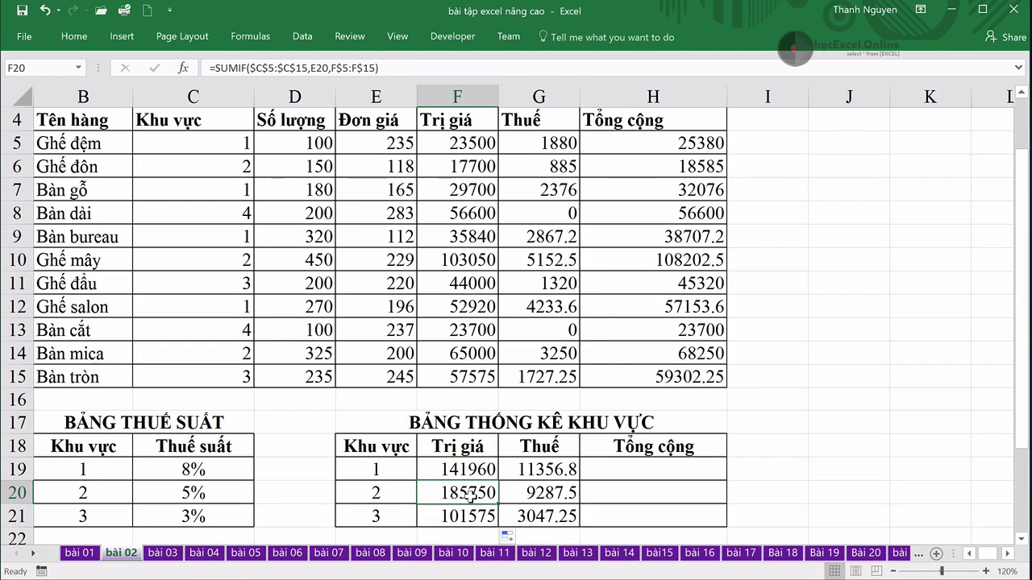
{"action": "left_click", "coordinate": [473, 469]}
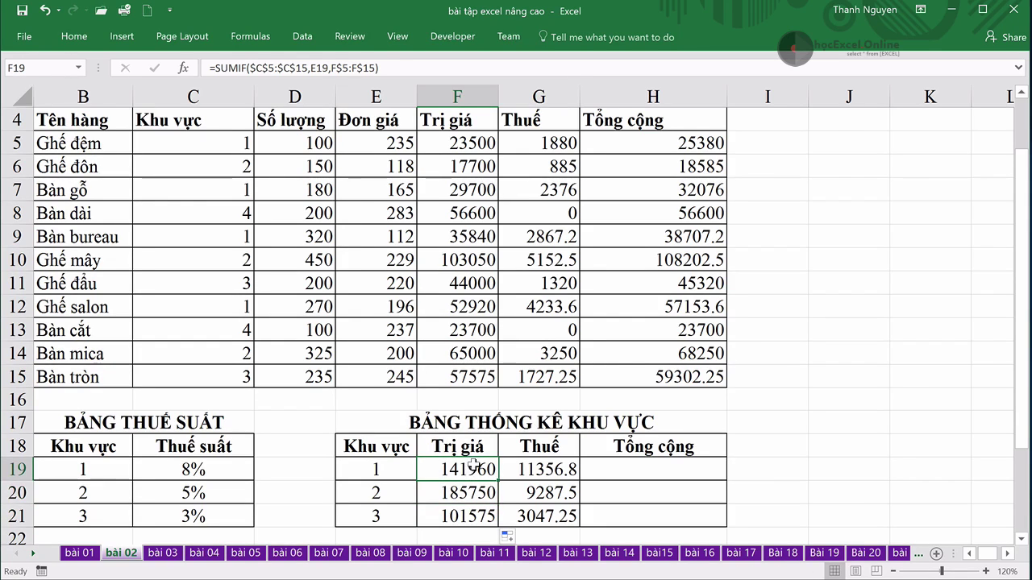
{"action": "left_click_drag", "start_coordinate": [474, 467], "coordinate": [480, 516]}
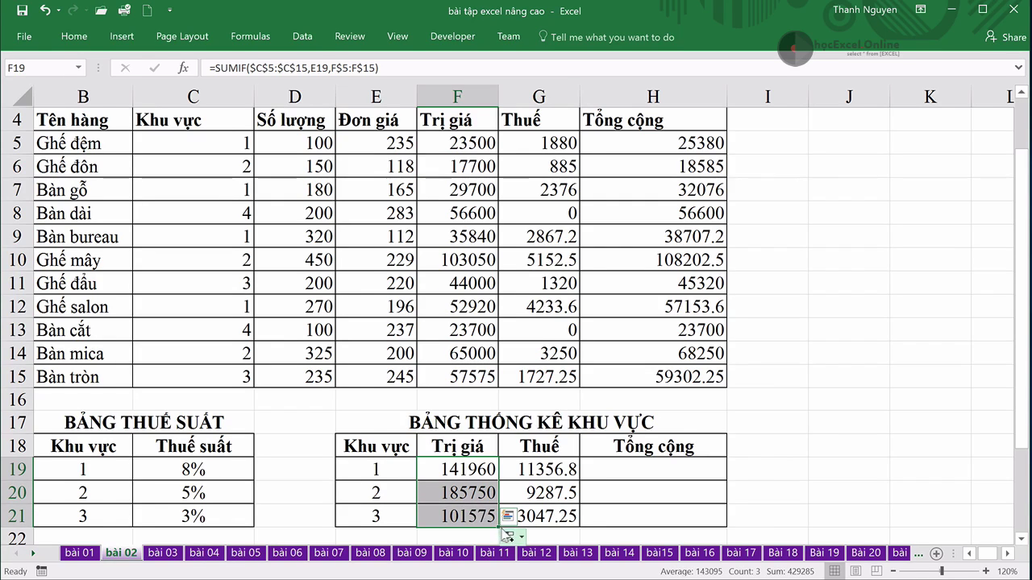
{"action": "left_click_drag", "start_coordinate": [498, 526], "coordinate": [673, 522]}
{"action": "left_click", "coordinate": [781, 476]}
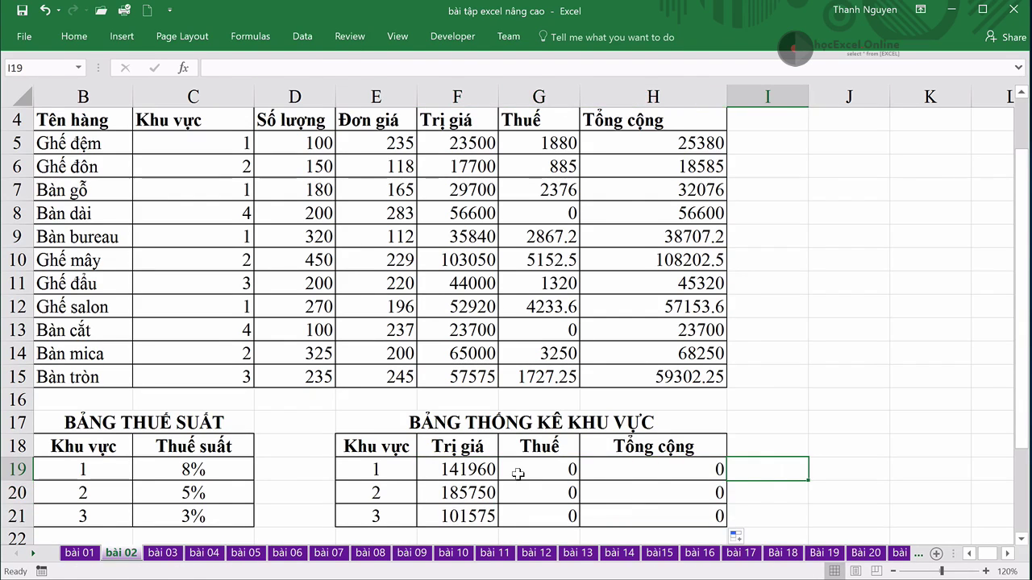
- Inspect G19's formula =SUMIF($C$5:$C$15,F19,G$5:G$15) returning 0, and compare it with F19
{"action": "left_click", "coordinate": [520, 474]}
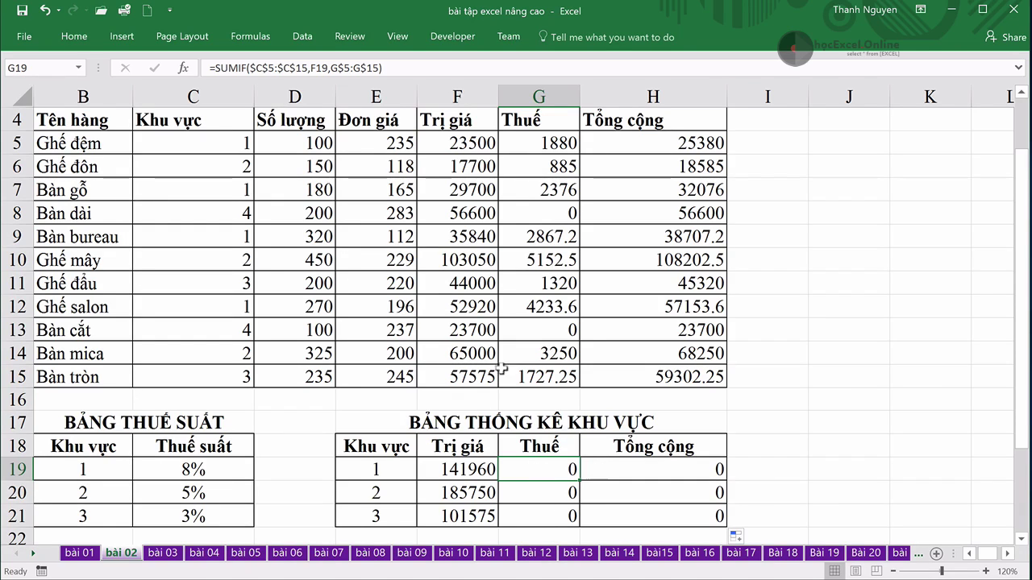
{"action": "left_click", "coordinate": [396, 66]}
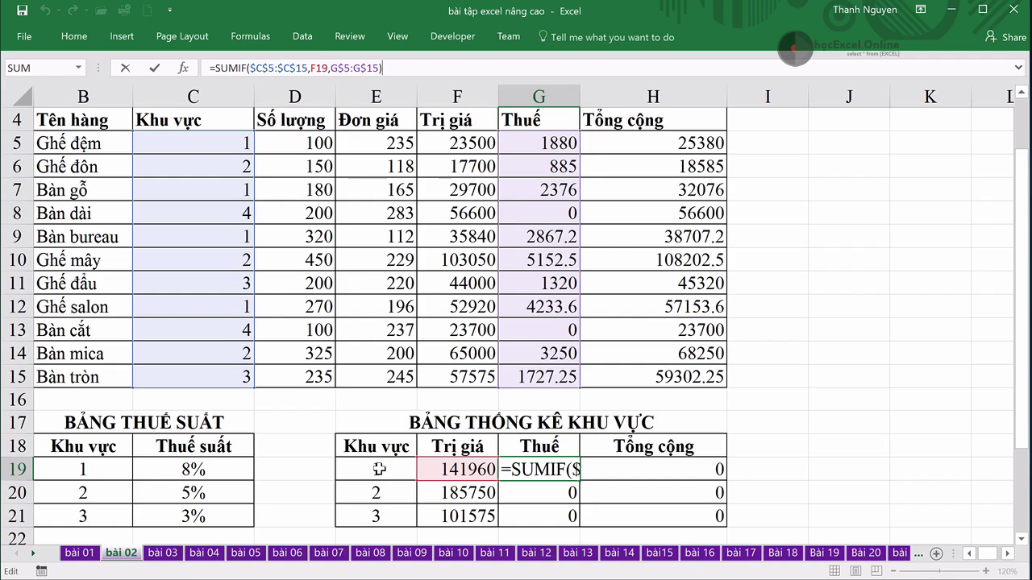
{"action": "key", "text": "ctrl+Return"}
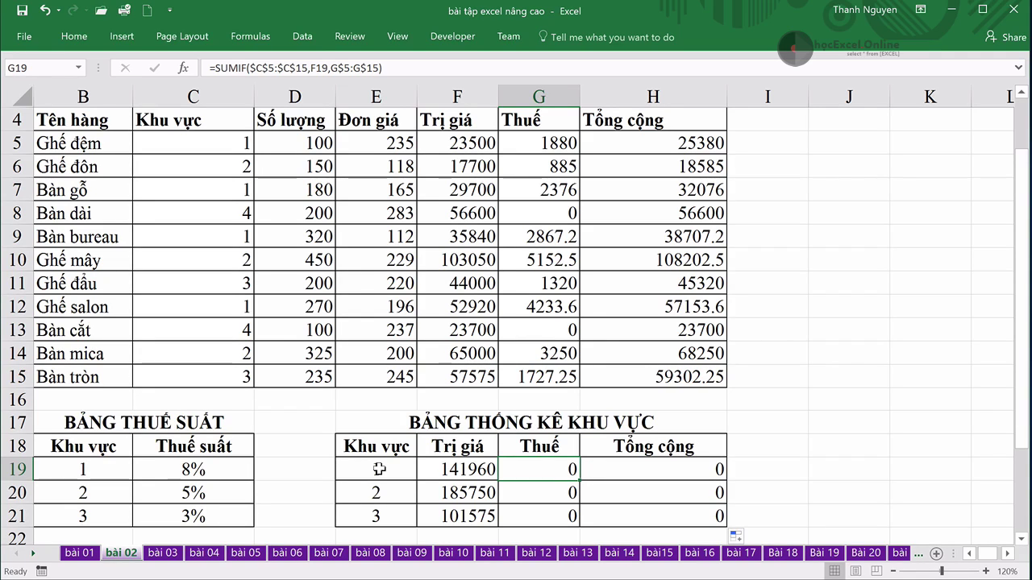
{"action": "left_click", "coordinate": [472, 468]}
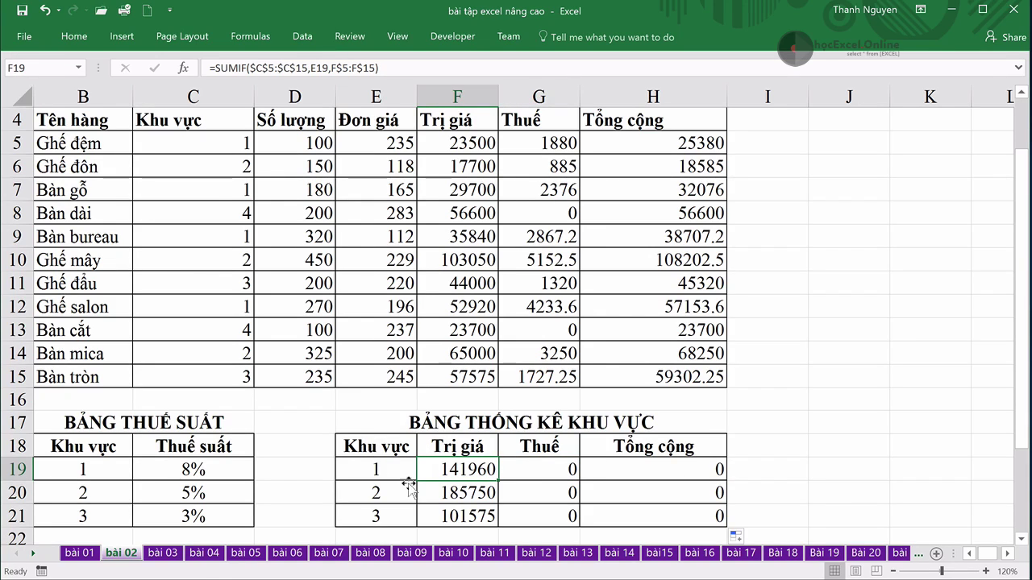
- Lock the criterion as $E19 in F19's SUMIF and fill it over F19:H21
{"action": "left_click", "coordinate": [311, 68]}
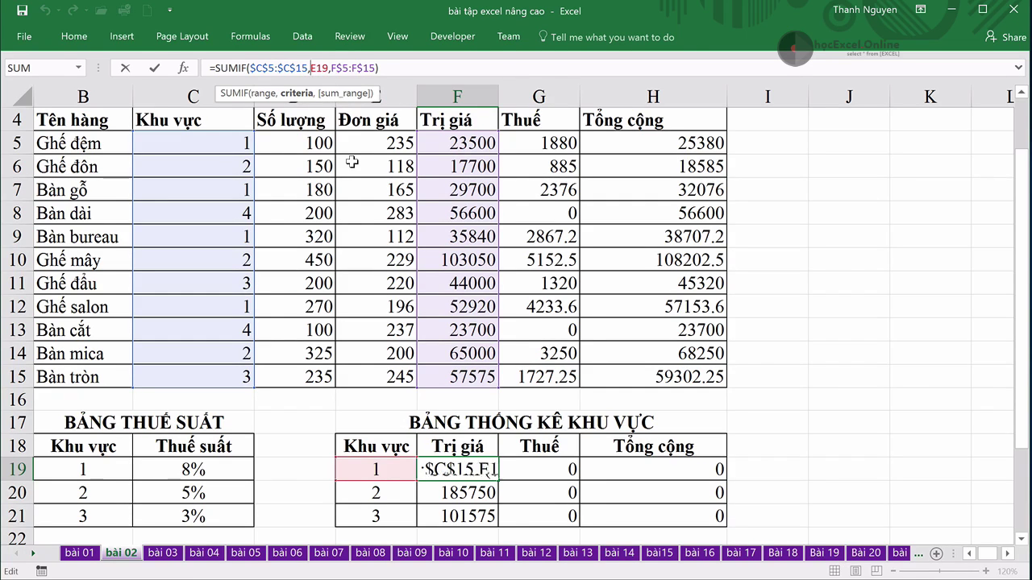
{"action": "type", "text": "$"}
{"action": "key", "text": "Return"}
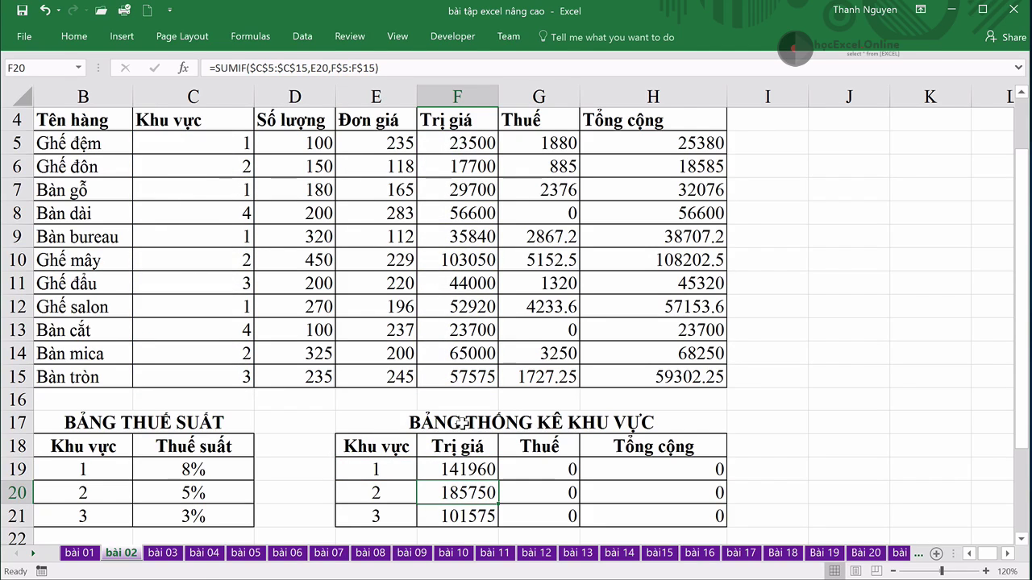
{"action": "left_click", "coordinate": [461, 470]}
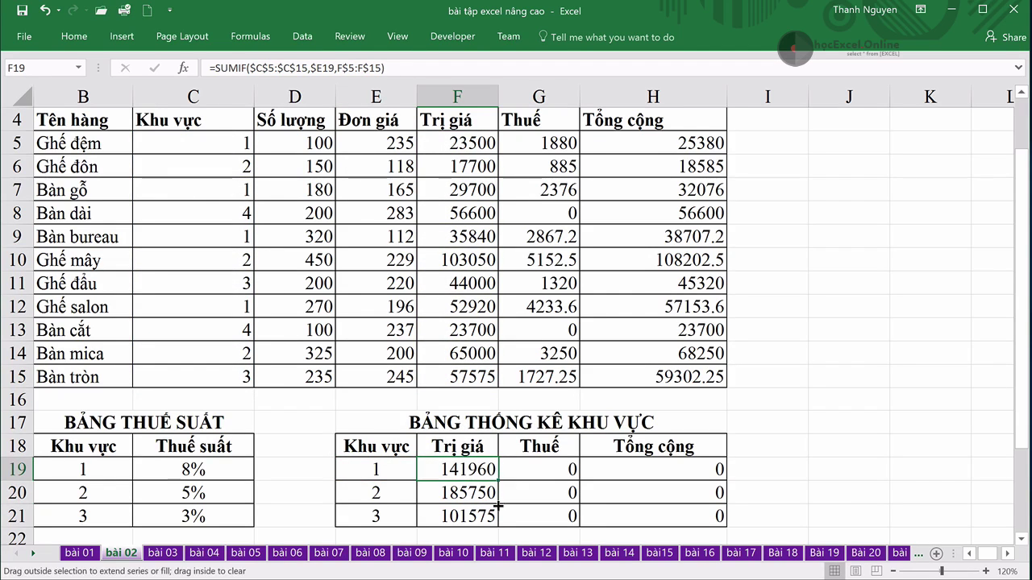
{"action": "mouse_move", "coordinate": [499, 478]}
{"action": "left_mouse_down"}
{"action": "mouse_move", "coordinate": [500, 520]}
{"action": "mouse_move", "coordinate": [700, 525]}
{"action": "left_mouse_up"}
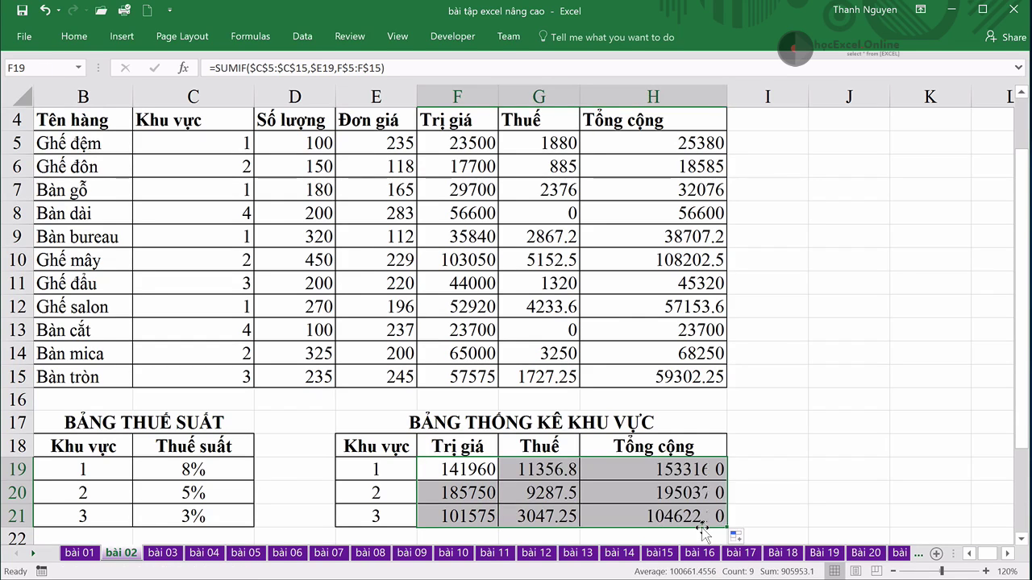
- Check the copied Thuế and Tổng cộng formulas in G19 and H19 (11356.8, 153316.8)
{"action": "left_click", "coordinate": [542, 470]}
{"action": "left_click", "coordinate": [474, 472]}
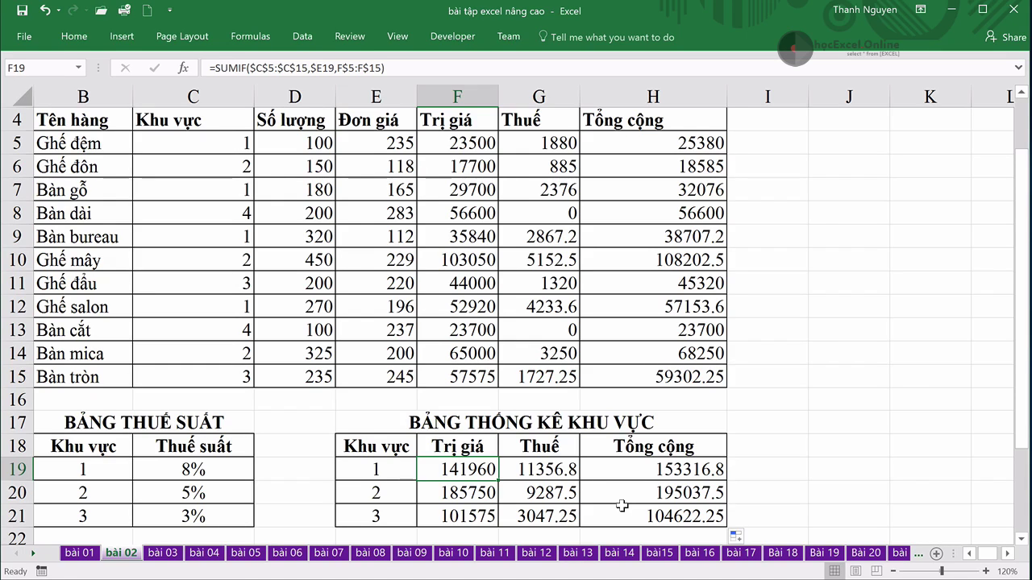
{"action": "left_click", "coordinate": [538, 465]}
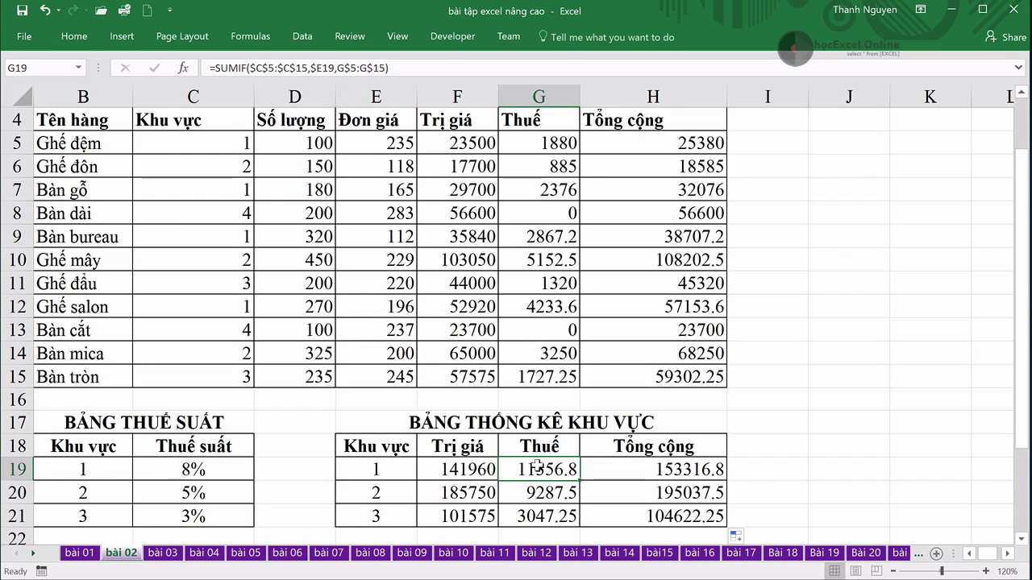
{"action": "left_click", "coordinate": [638, 471]}
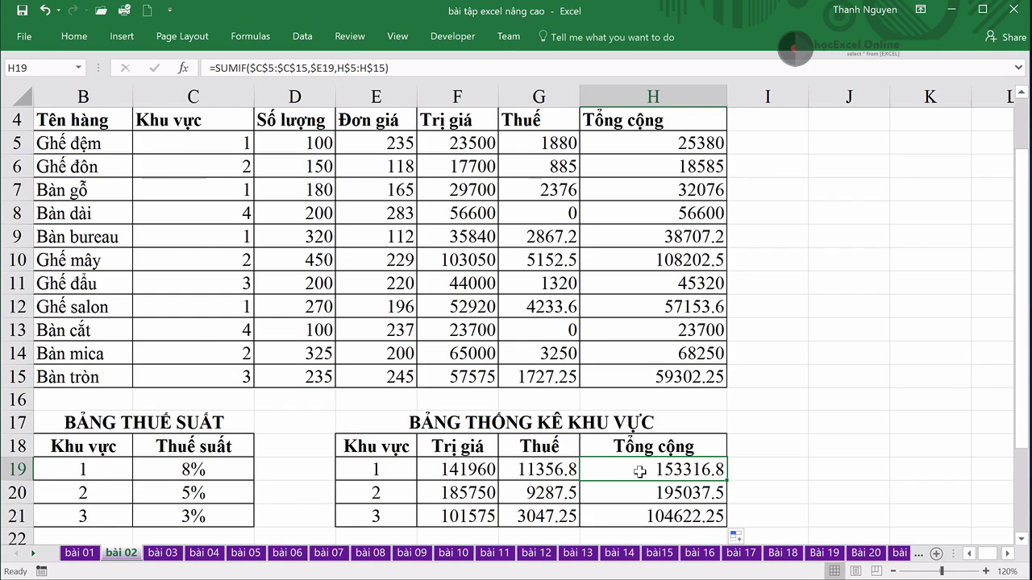
{"action": "left_click", "coordinate": [758, 467]}
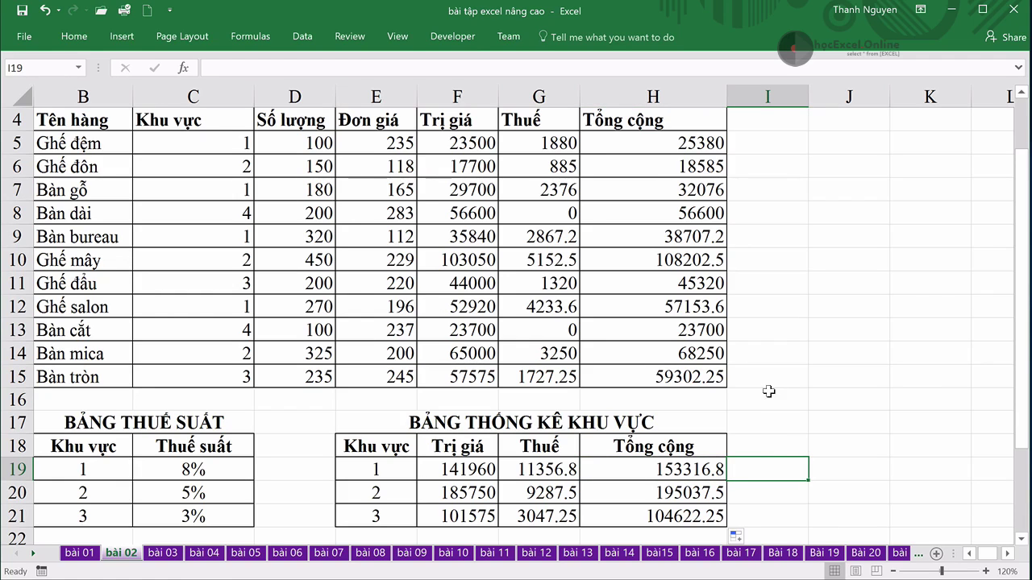
{"action": "type", "text": "="}
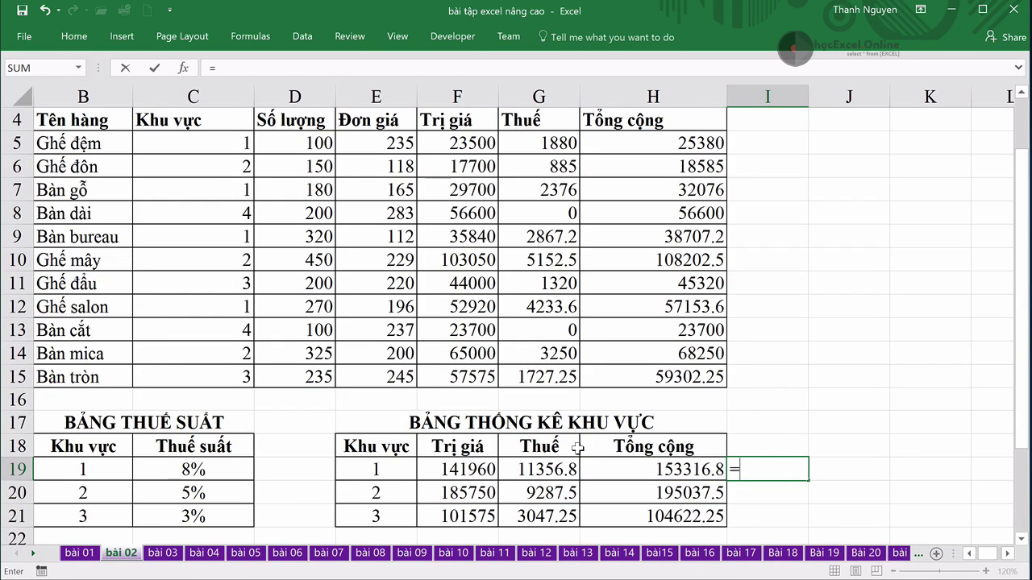
{"action": "left_click", "coordinate": [481, 468]}
{"action": "type", "text": "+"}
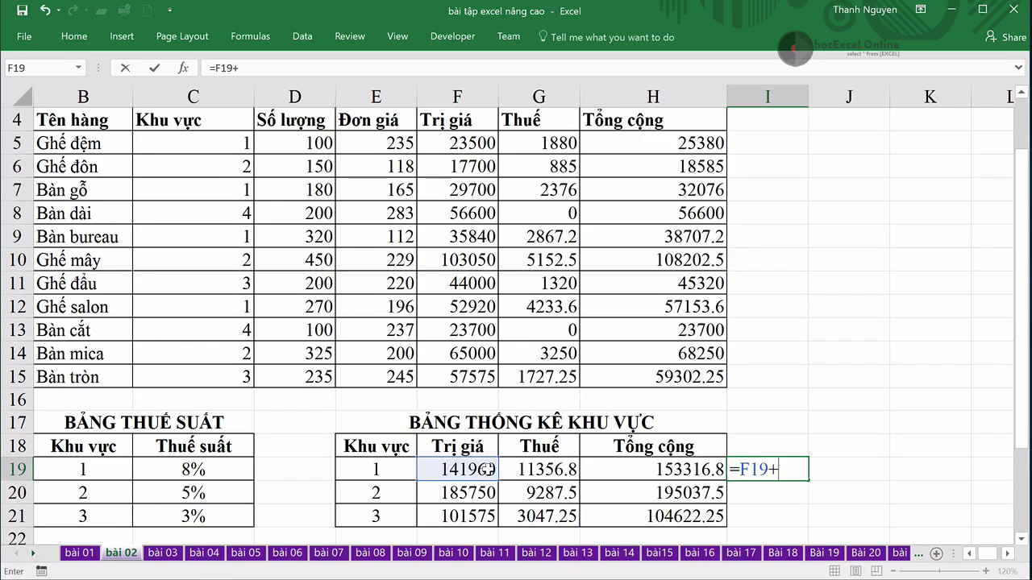
{"action": "left_click", "coordinate": [556, 468]}
{"action": "key", "text": "Return"}
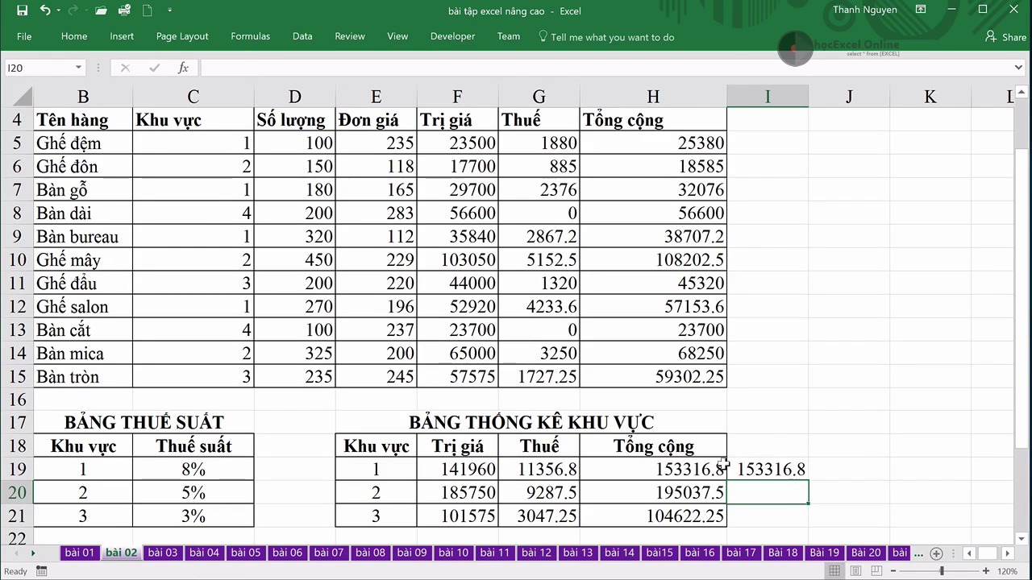
{"action": "left_click", "coordinate": [793, 468]}
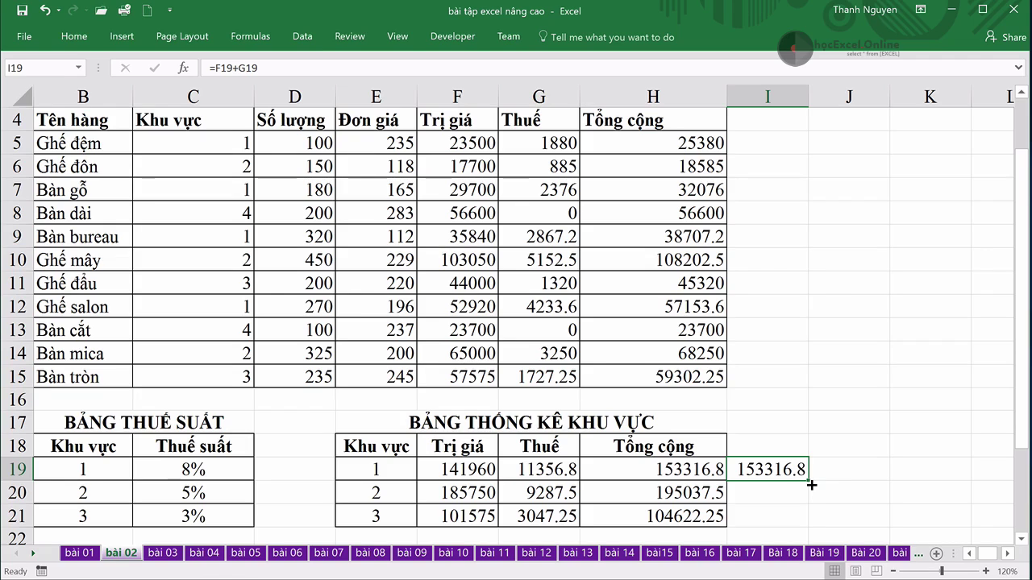
{"action": "left_click_drag", "start_coordinate": [811, 485], "coordinate": [804, 517]}
{"action": "left_click", "coordinate": [871, 490]}
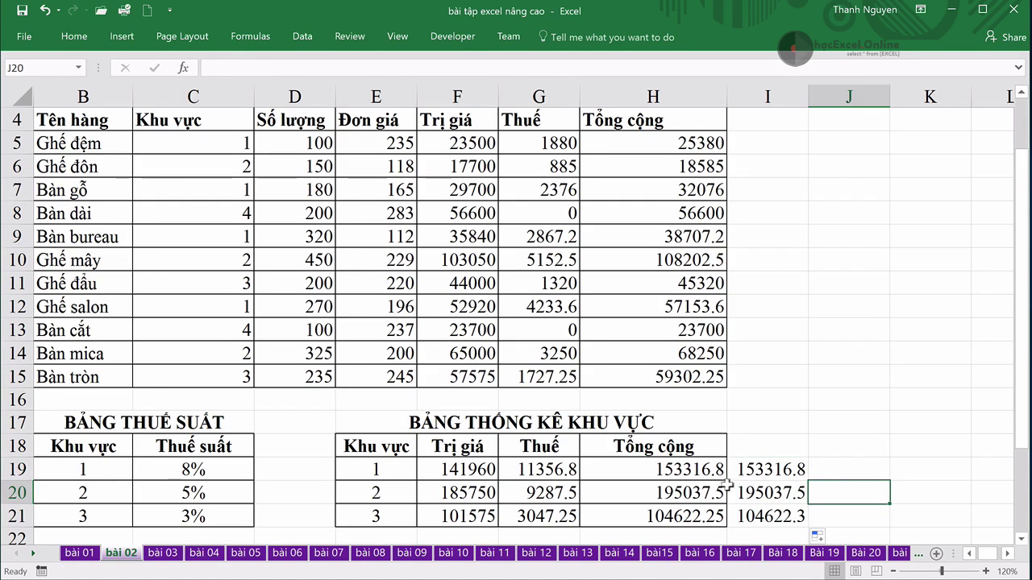
{"action": "left_click_drag", "start_coordinate": [704, 475], "coordinate": [753, 474]}
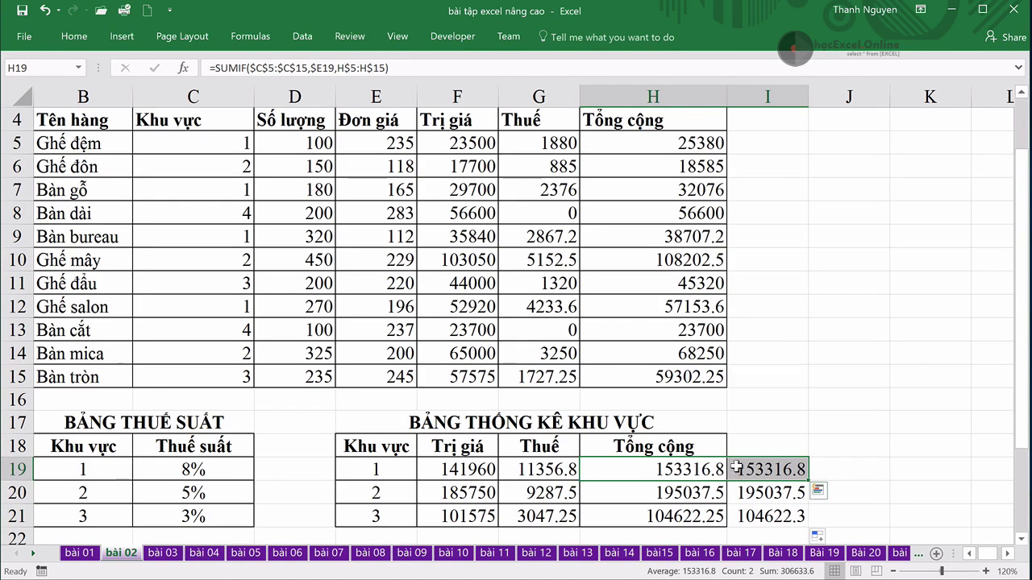
{"action": "left_click", "coordinate": [849, 468]}
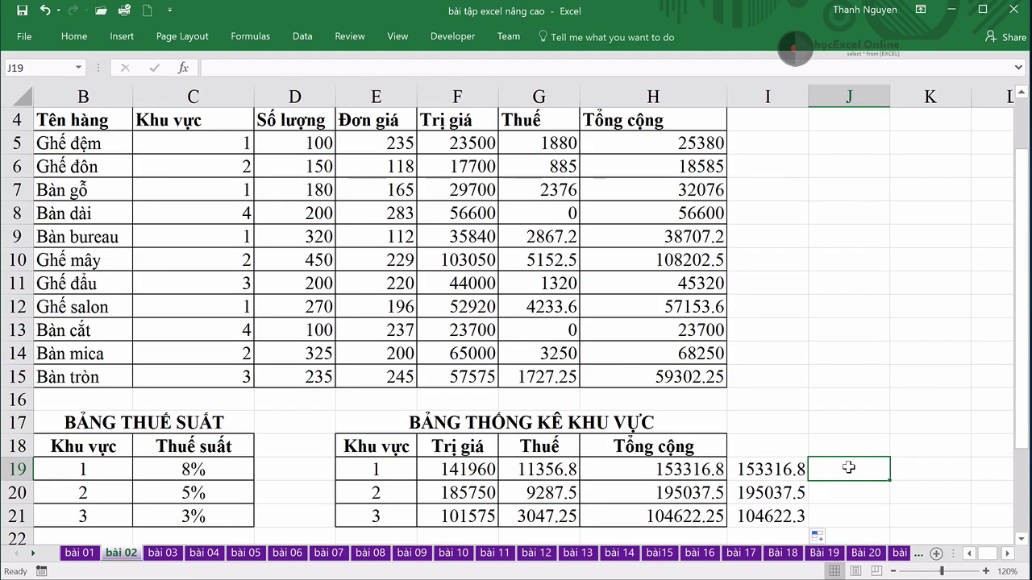
{"action": "type", "text": "="}
{"action": "key", "text": "Left"}
{"action": "key", "text": "Left"}
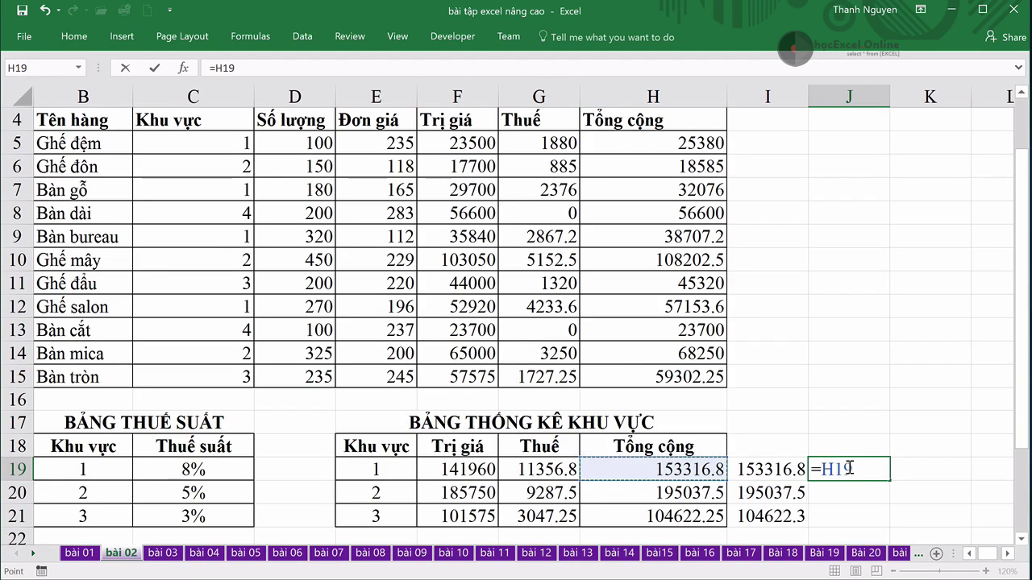
{"action": "type", "text": "="}
{"action": "left_click", "coordinate": [795, 466]}
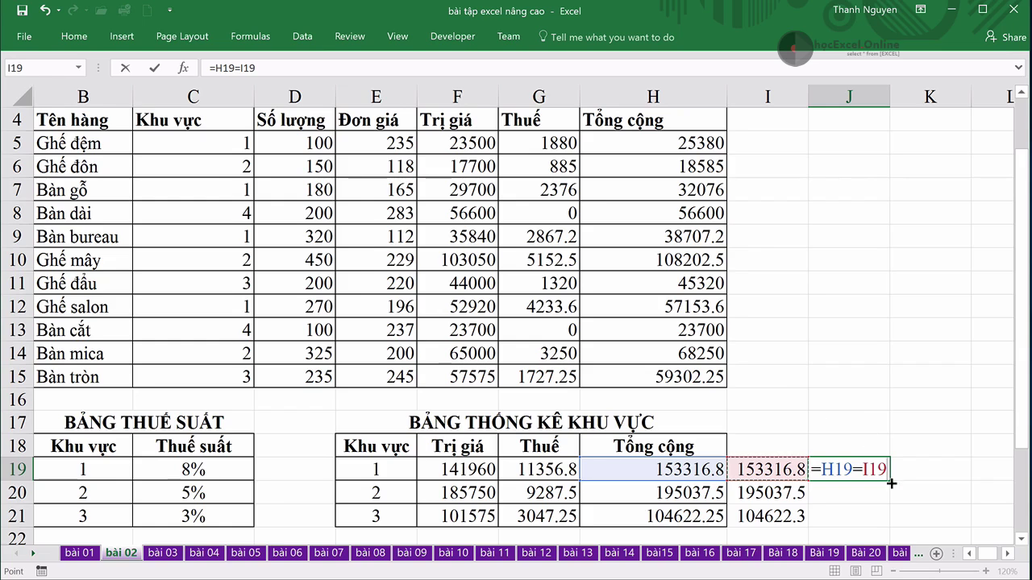
{"action": "key", "text": "Return"}
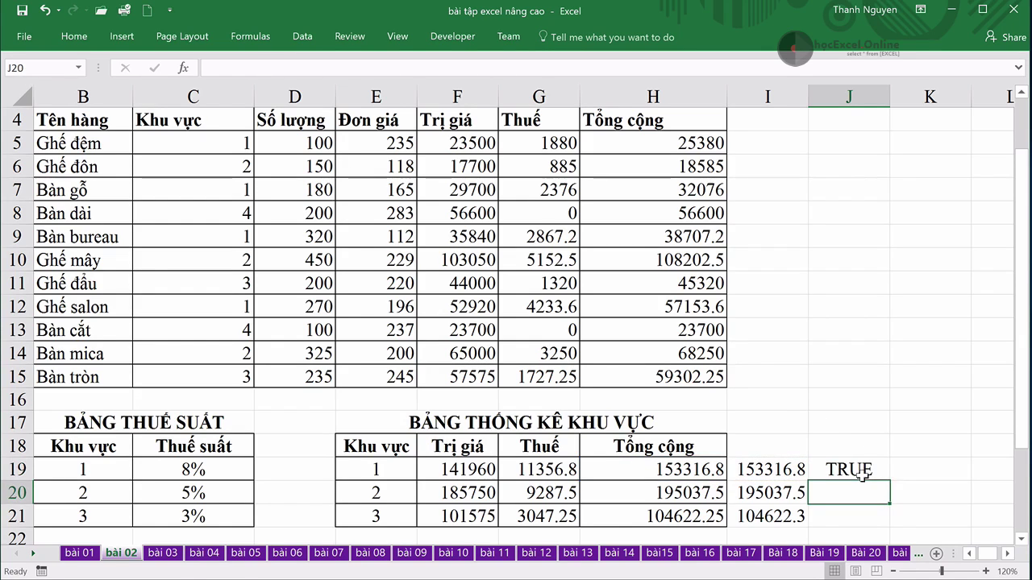
{"action": "left_click", "coordinate": [863, 472]}
{"action": "left_click_drag", "start_coordinate": [890, 504], "coordinate": [893, 525]}
{"action": "left_click", "coordinate": [916, 486]}
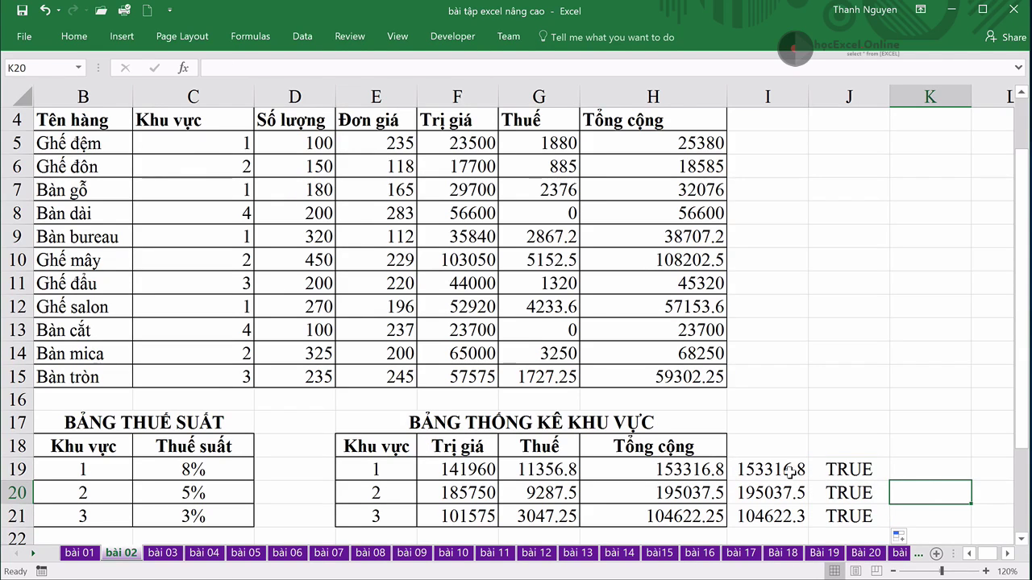
{"action": "left_click_drag", "start_coordinate": [789, 472], "coordinate": [827, 514]}
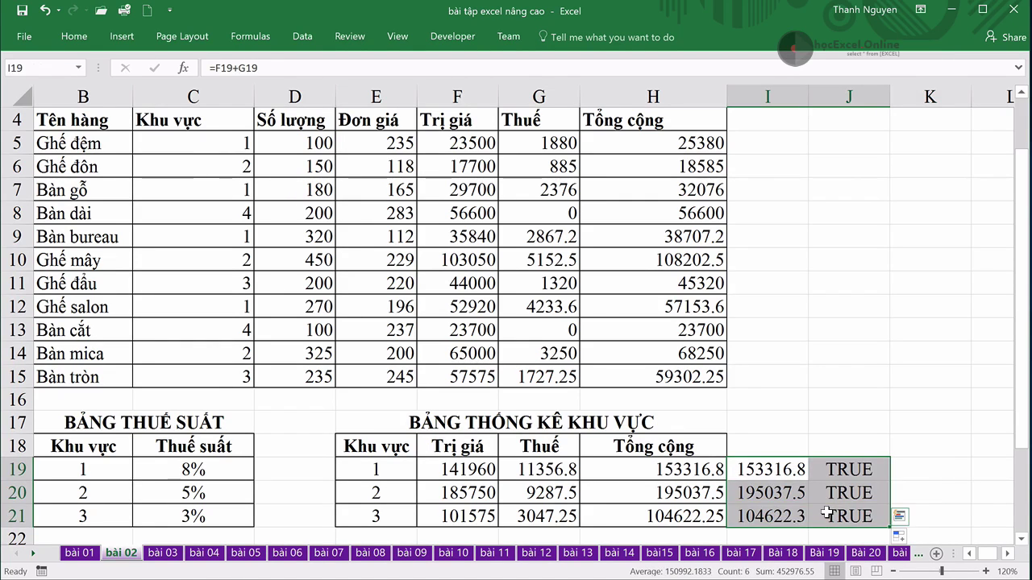
{"action": "key", "text": "Delete"}
- Zoom out from 120% to 100% to show the whole inventory sheet
{"action": "left_click", "coordinate": [815, 376]}
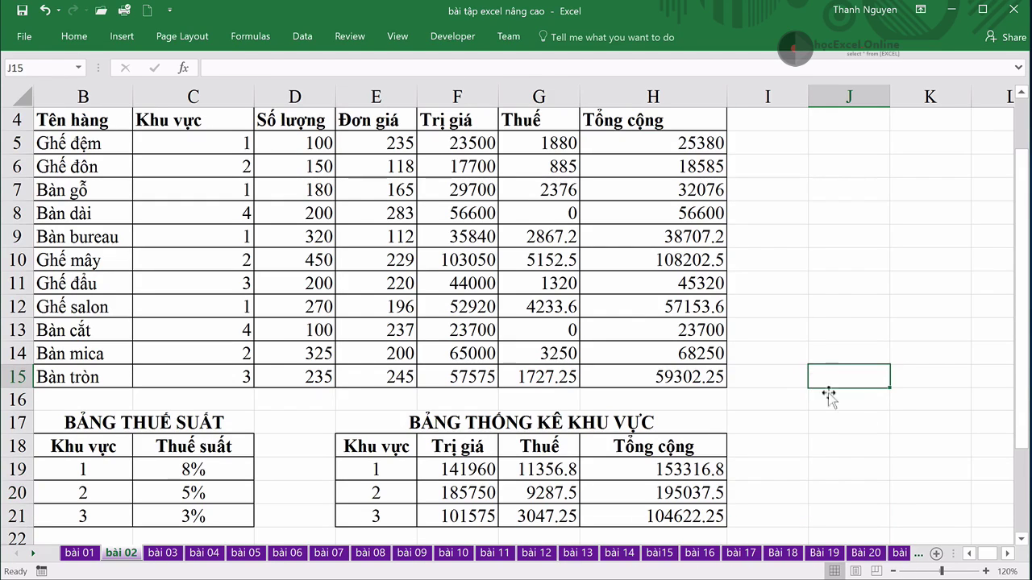
{"action": "left_click", "coordinate": [895, 572]}
{"action": "left_click", "coordinate": [895, 571]}
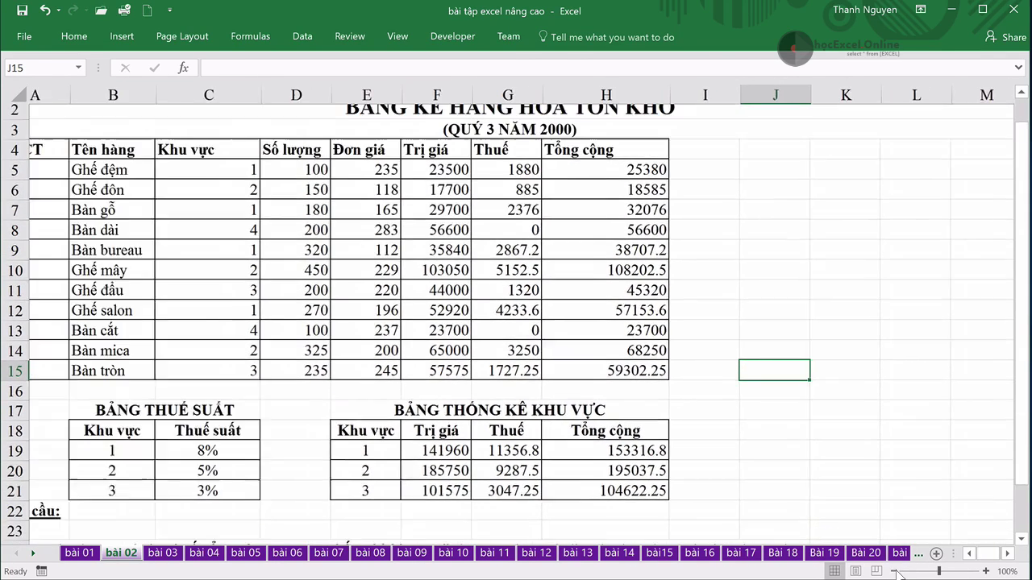
{"action": "left_click", "coordinate": [797, 326]}
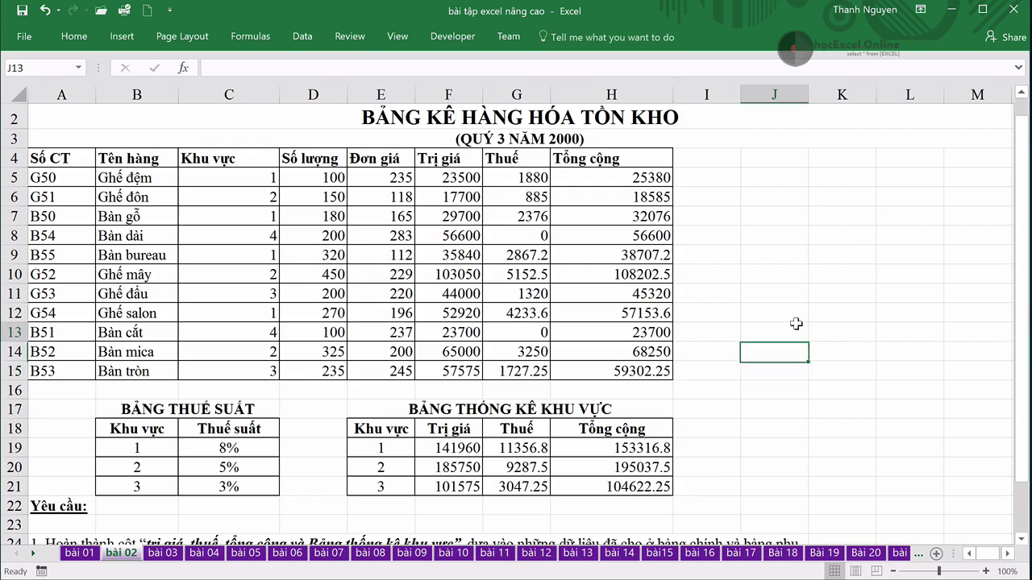